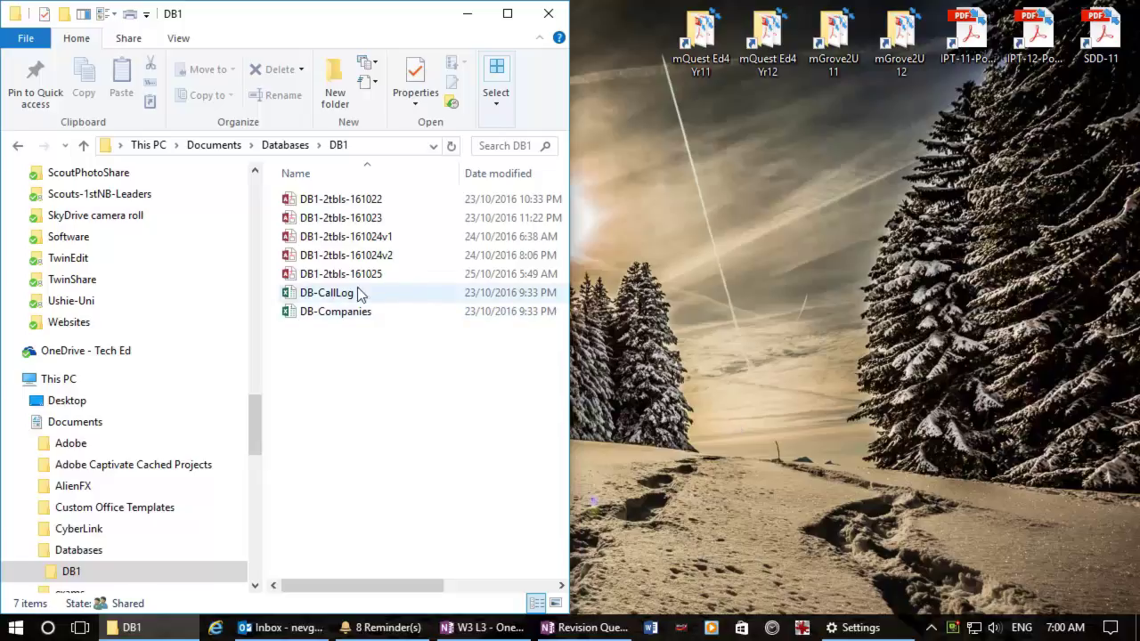
- Duplicate the DB1-2tbls-161025 database file in File Explorer
{"action": "left_click", "coordinate": [319, 281]}
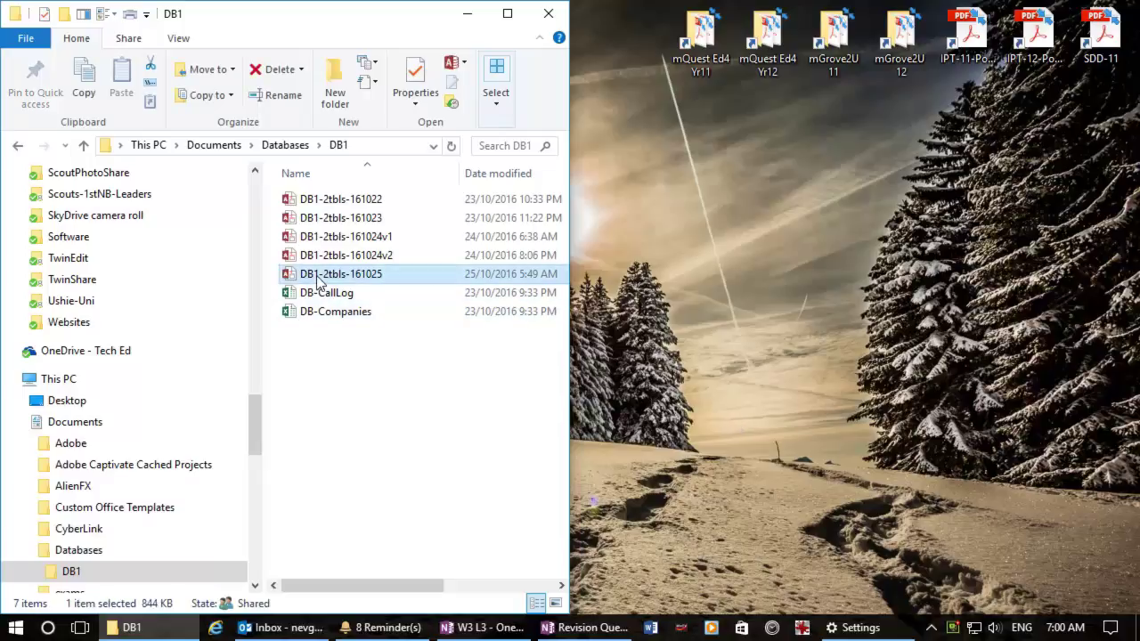
{"action": "key", "text": "ctrl+c"}
{"action": "key", "text": "ctrl+v"}
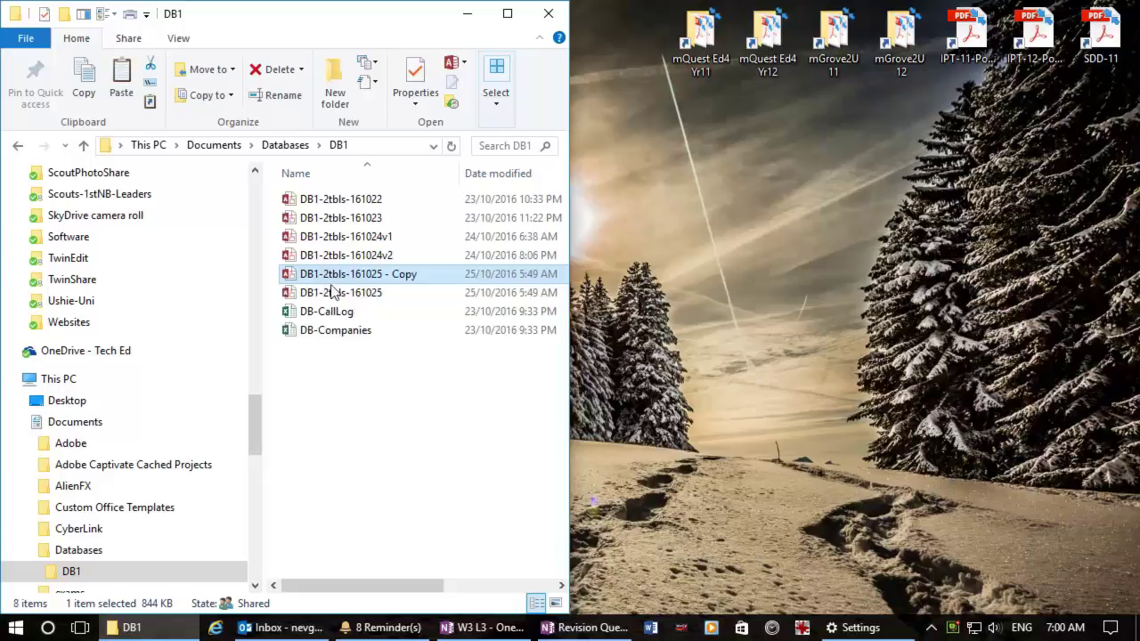
- Rename the copy to DB1-2tbls-161028 and open it in Access
{"action": "left_click", "coordinate": [404, 283]}
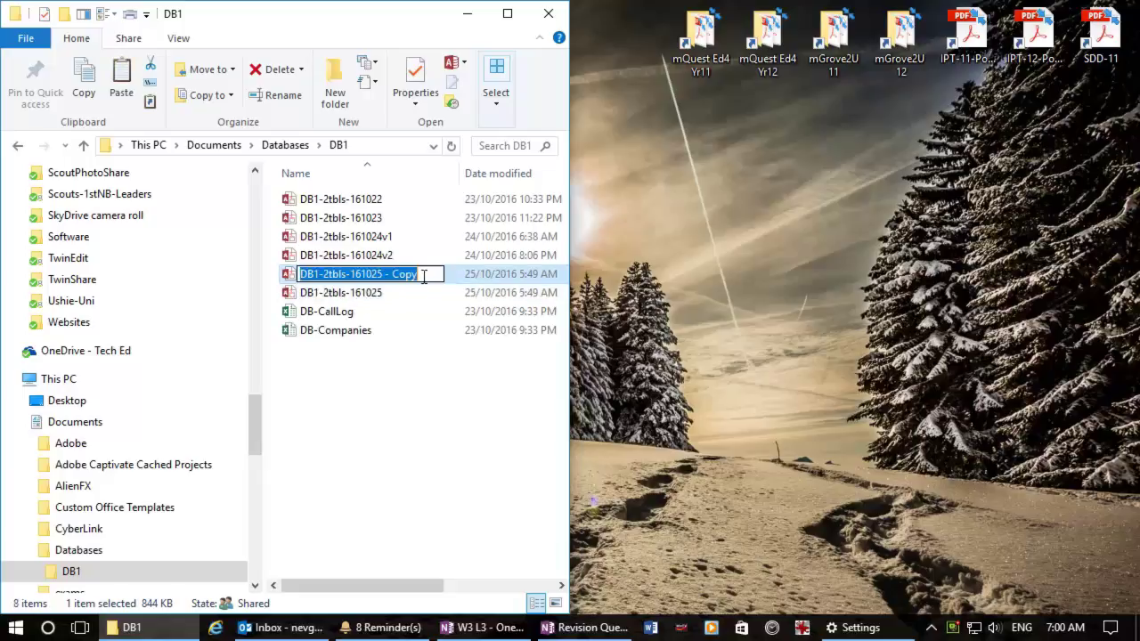
{"action": "left_click", "coordinate": [424, 275]}
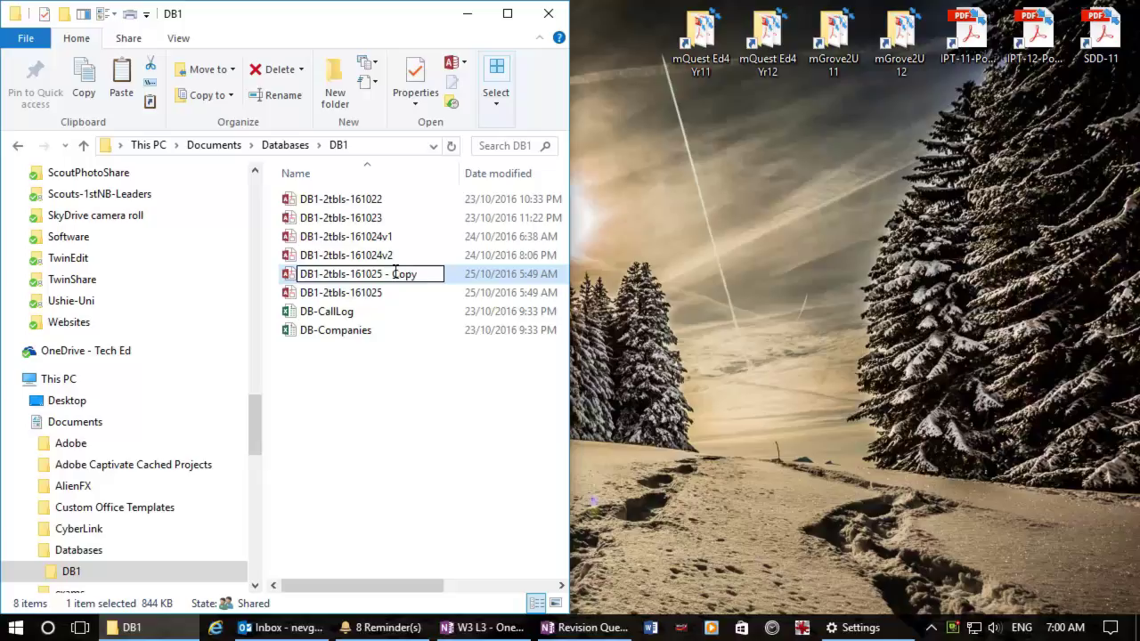
{"action": "key", "text": "BackSpace"}
{"action": "key", "text": "BackSpace"}
{"action": "key", "text": "BackSpace"}
{"action": "key", "text": "BackSpace"}
{"action": "key", "text": "BackSpace"}
{"action": "key", "text": "BackSpace"}
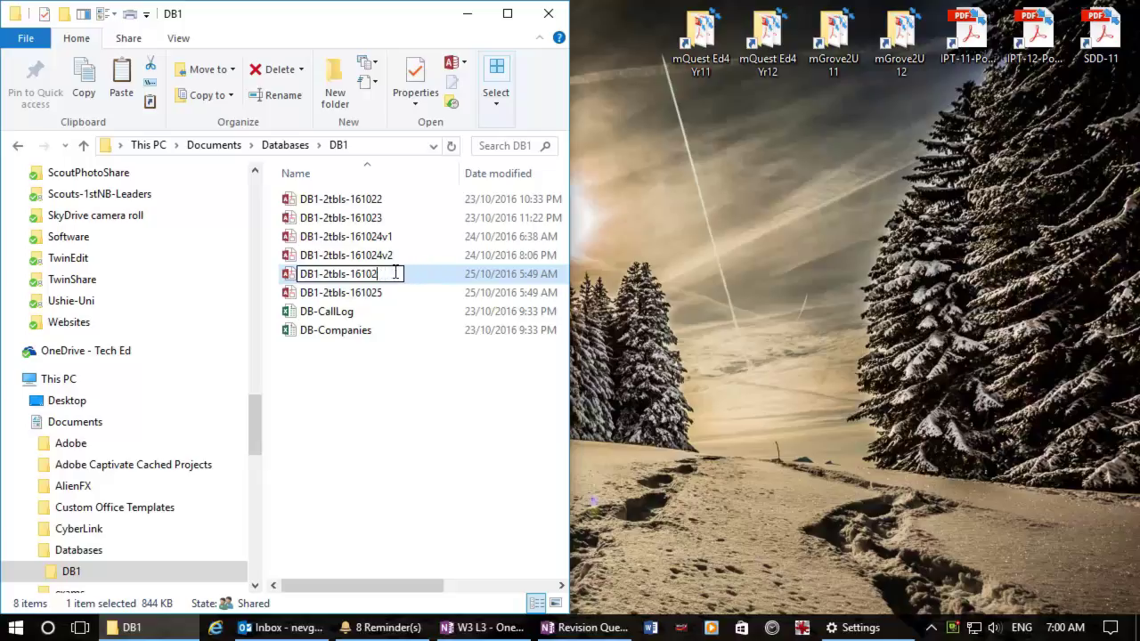
{"action": "type", "text": "8"}
{"action": "key", "text": "Return"}
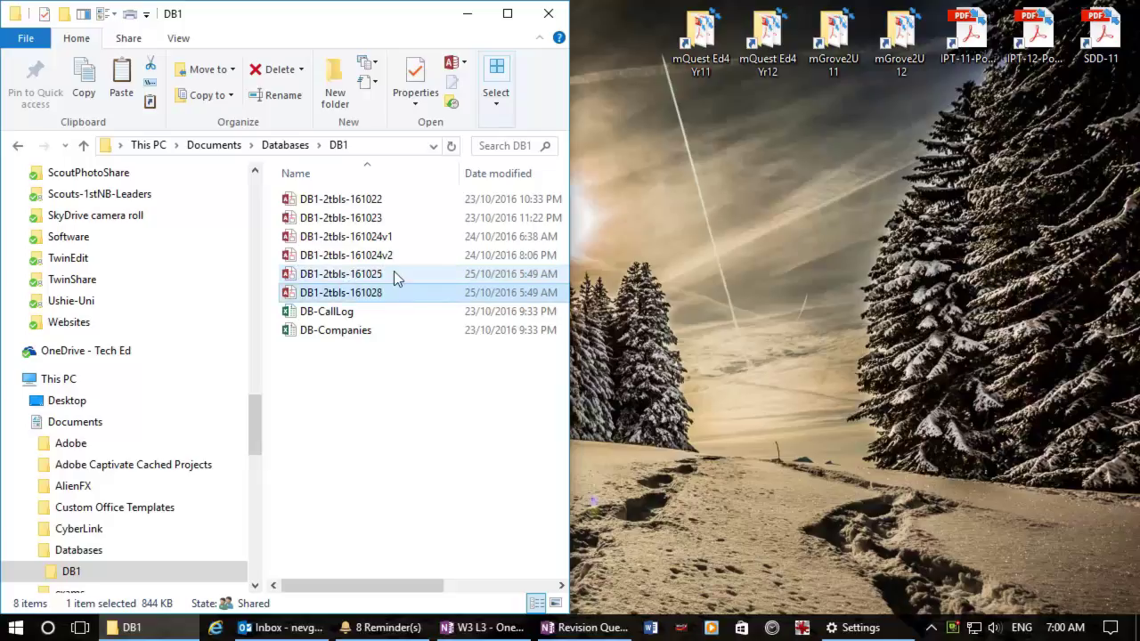
{"action": "key", "text": "Return"}
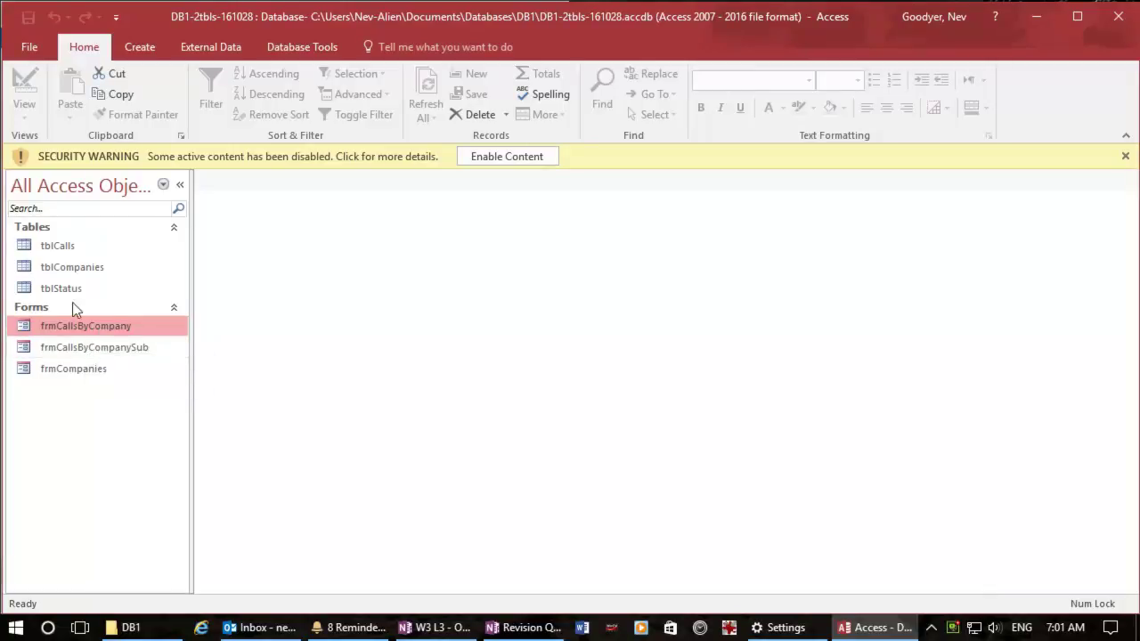
- Enable the database's active content and bring up the Create ribbon
{"action": "left_click", "coordinate": [495, 158]}
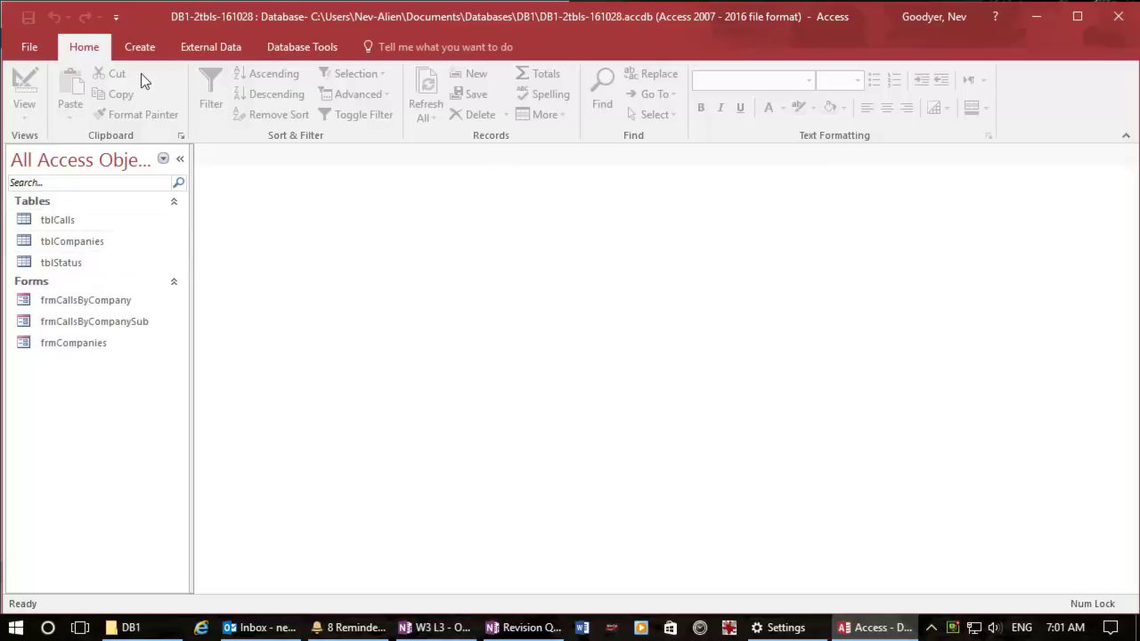
{"action": "left_click", "coordinate": [139, 49]}
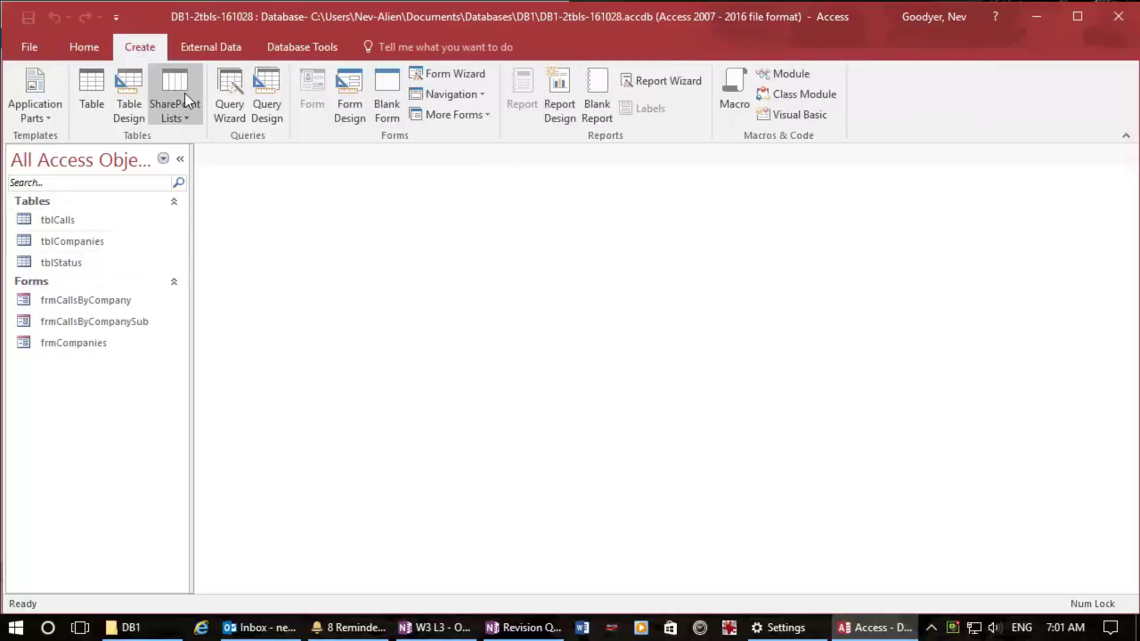
- Start a Query Design and add tblCalls, tblCompanies and tblStatus, then close Show Table
{"action": "left_click", "coordinate": [265, 93]}
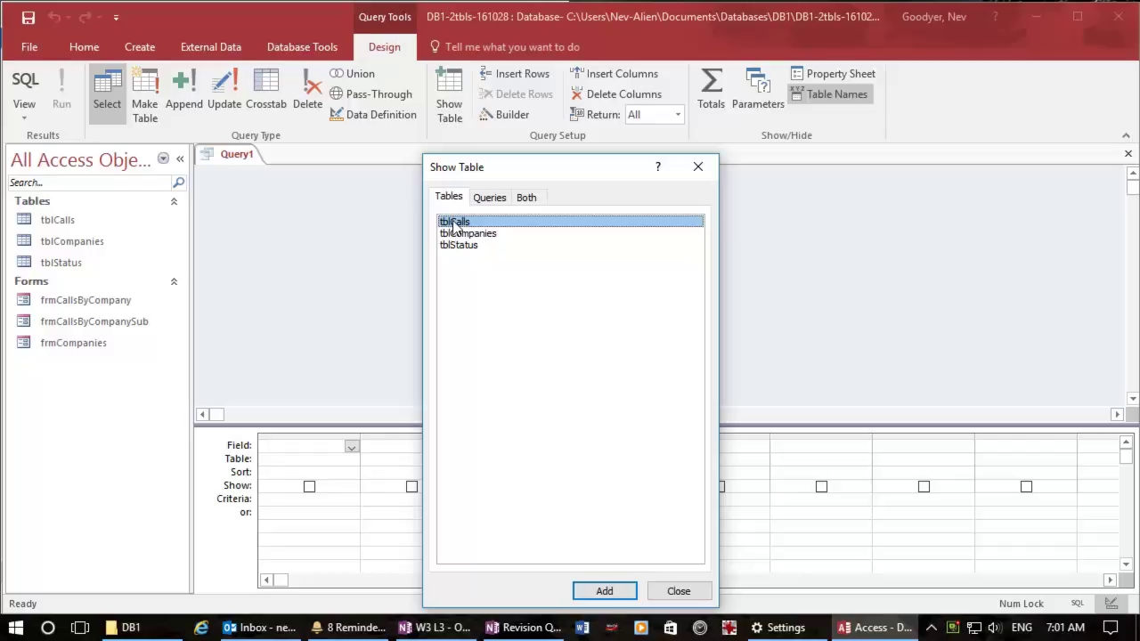
{"action": "left_click", "coordinate": [602, 589]}
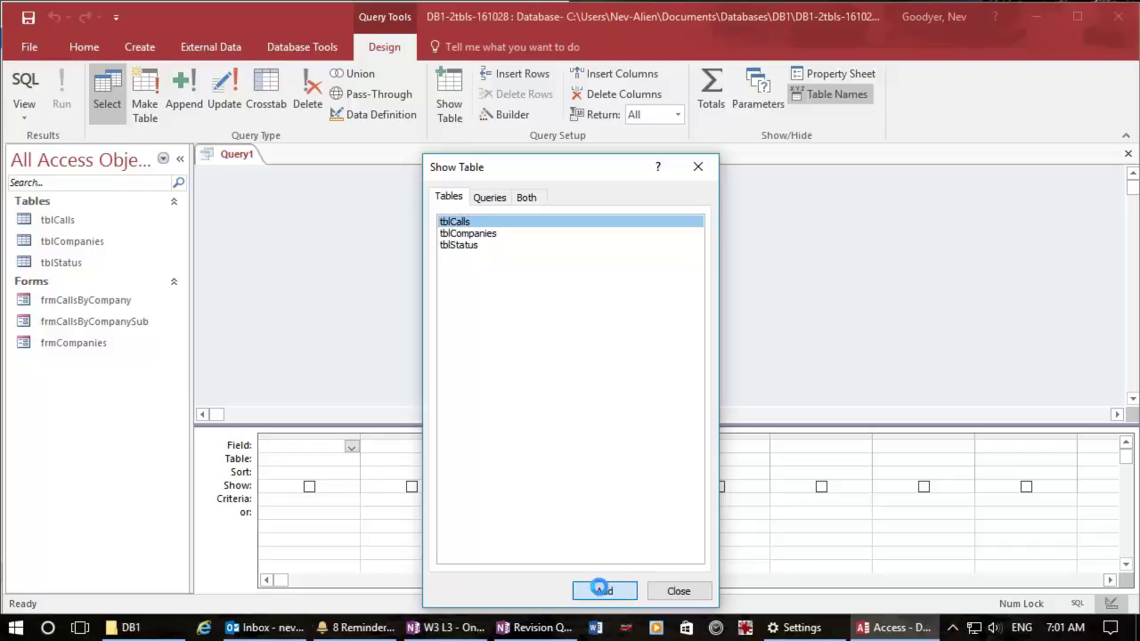
{"action": "double_click", "coordinate": [453, 235]}
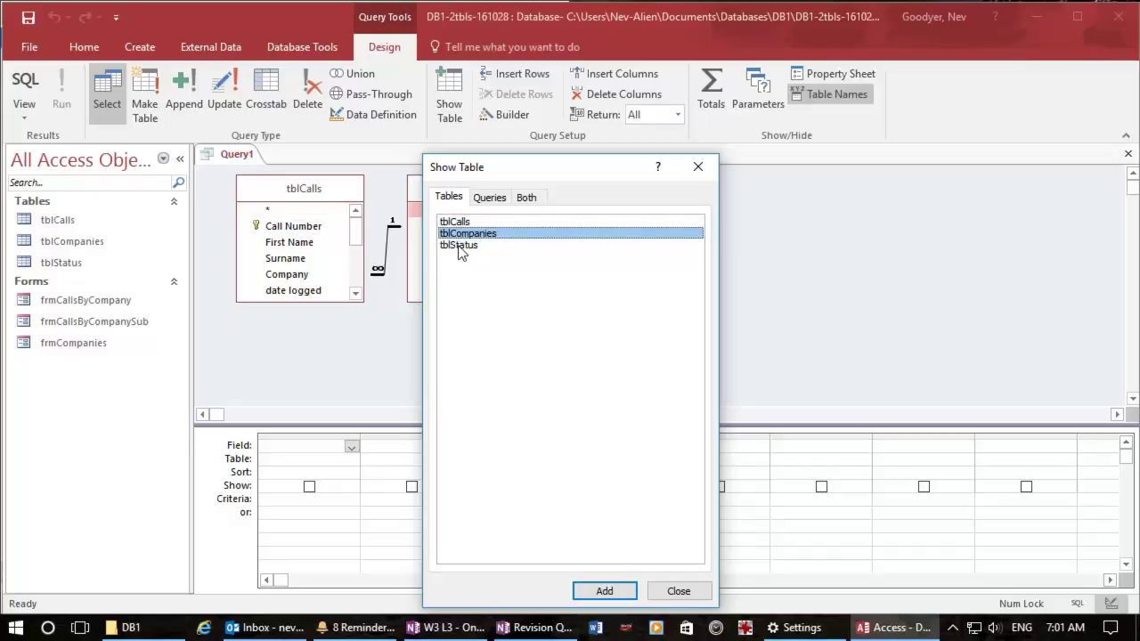
{"action": "double_click", "coordinate": [459, 246]}
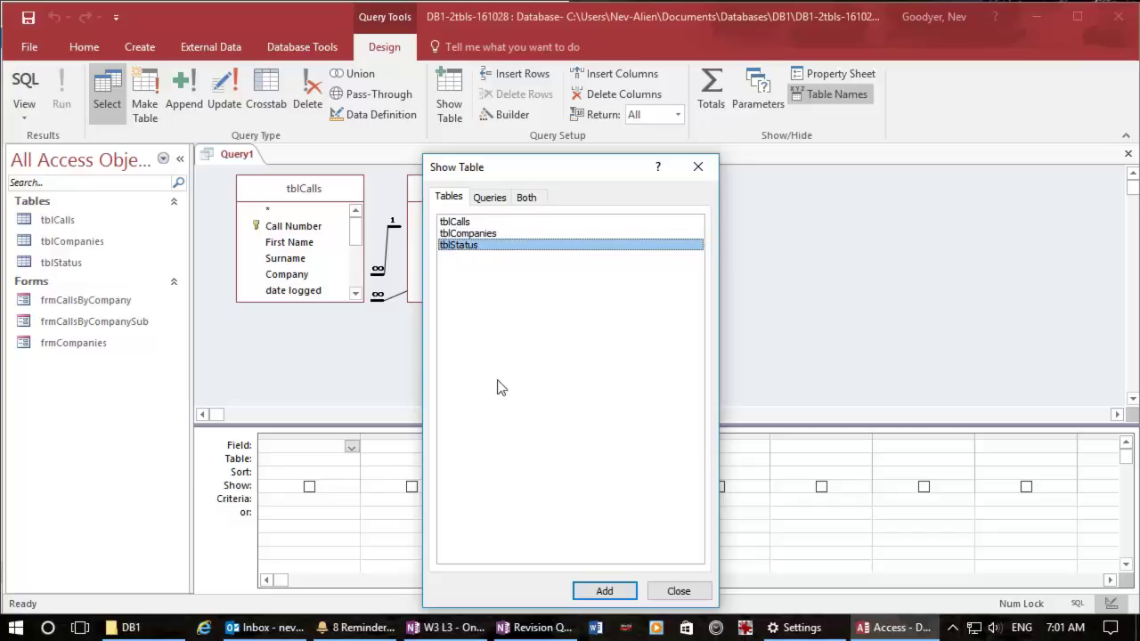
{"action": "left_click", "coordinate": [679, 591]}
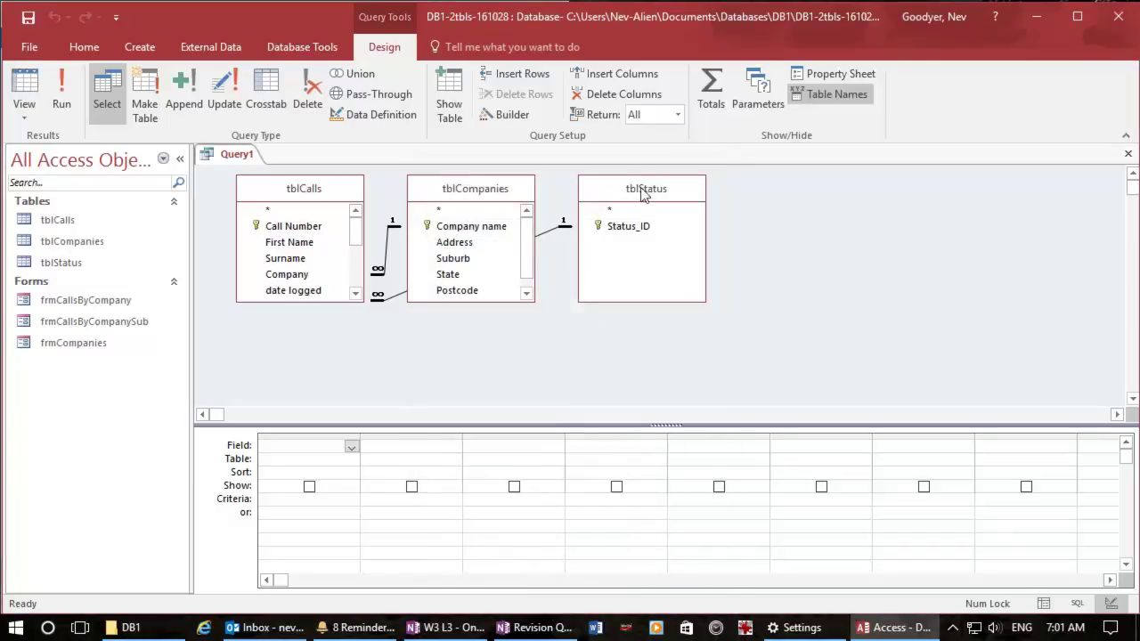
- Reorder the field lists as tblStatus, tblCalls, tblCompanies and lengthen the tblCalls list
{"action": "left_click_drag", "start_coordinate": [642, 190], "coordinate": [531, 271]}
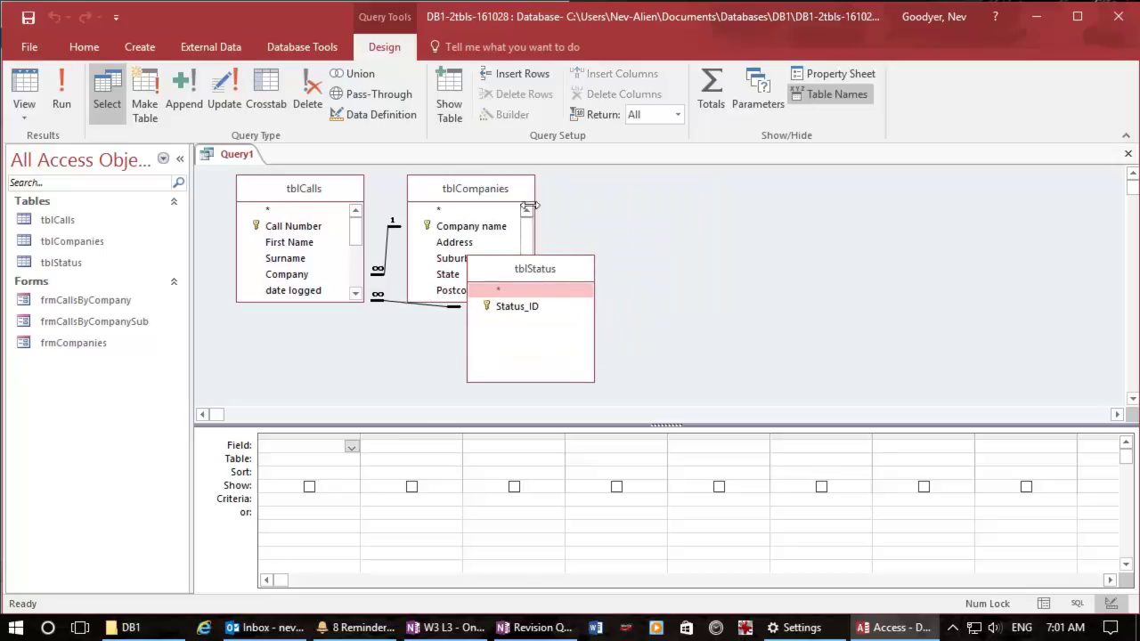
{"action": "left_click_drag", "start_coordinate": [496, 190], "coordinate": [693, 191]}
{"action": "left_click_drag", "start_coordinate": [306, 189], "coordinate": [497, 192]}
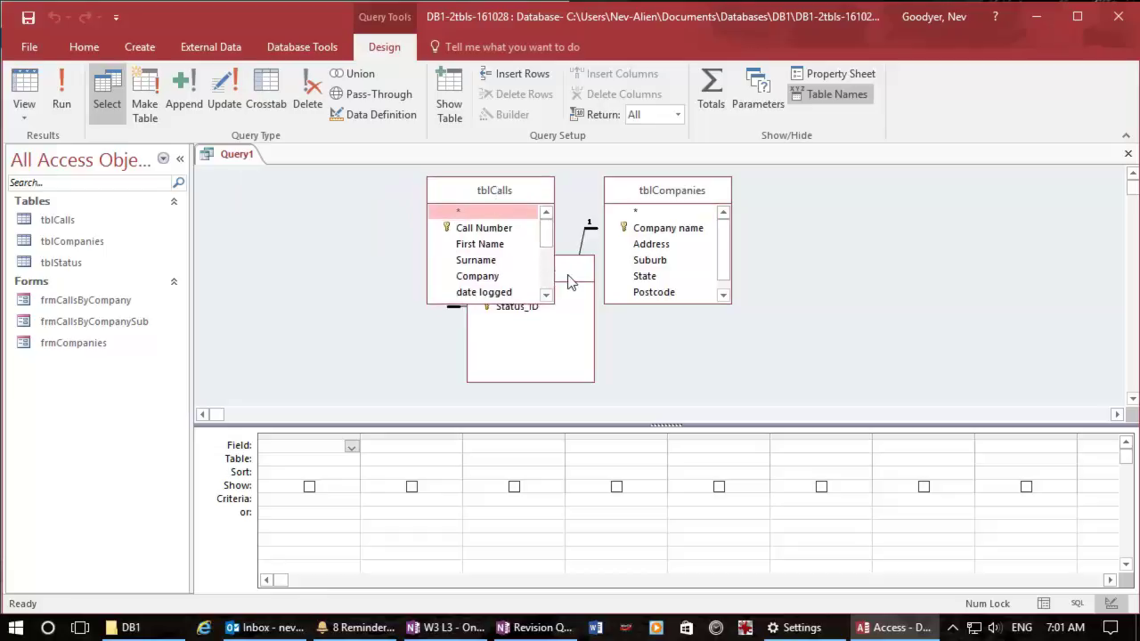
{"action": "left_click_drag", "start_coordinate": [567, 276], "coordinate": [330, 196]}
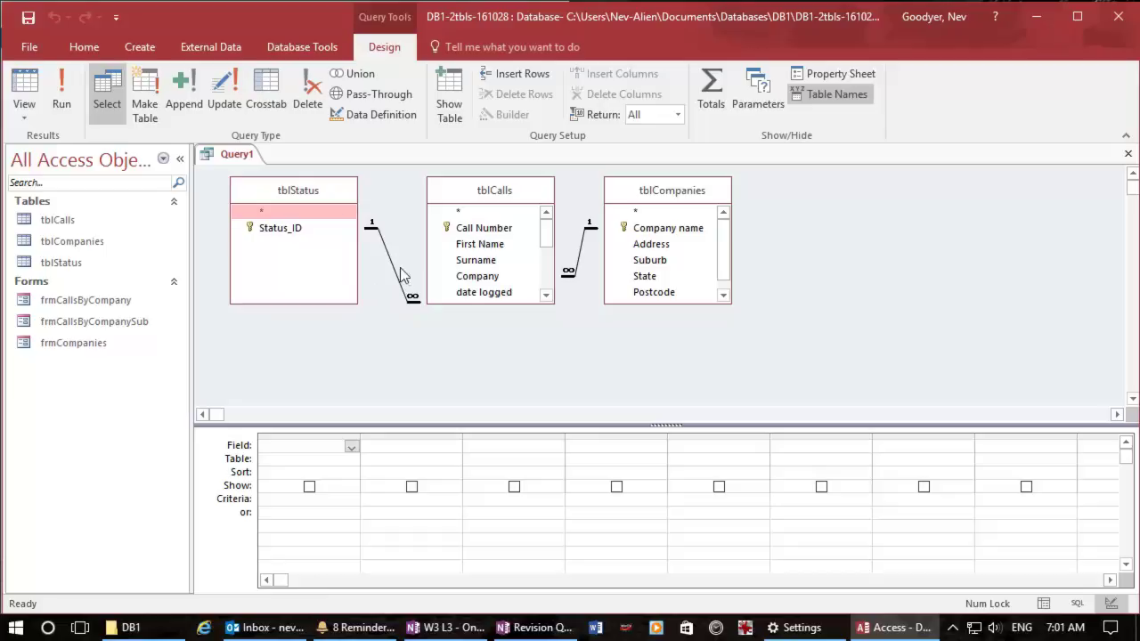
{"action": "left_click_drag", "start_coordinate": [484, 304], "coordinate": [485, 367]}
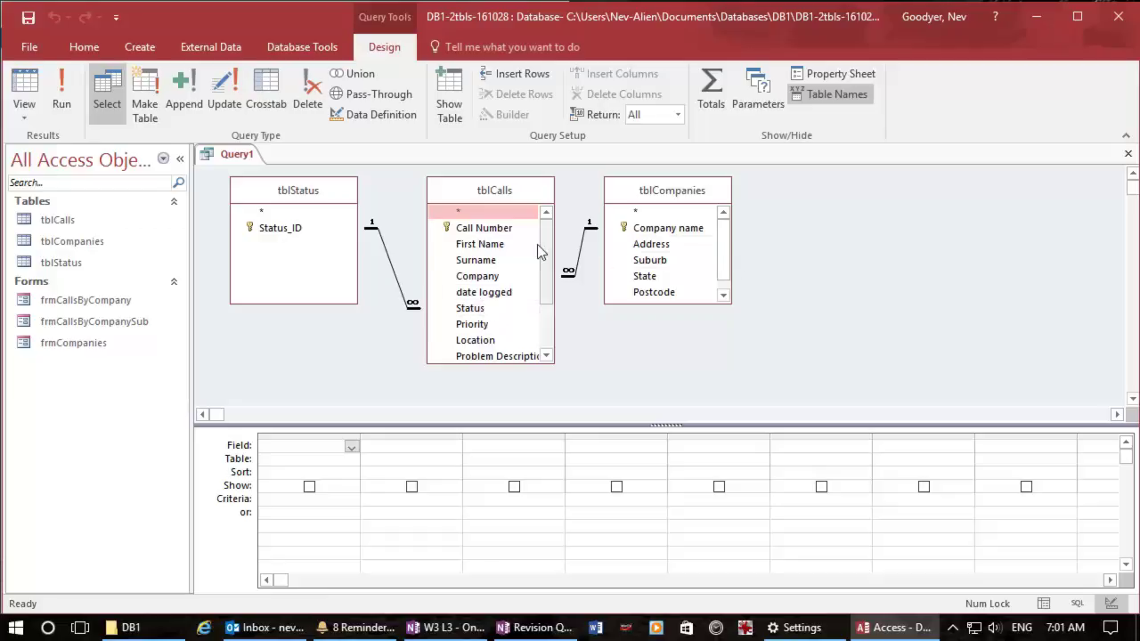
- Add Call Number, First Name, Surname and Company from tblCalls to the design grid
{"action": "double_click", "coordinate": [486, 228]}
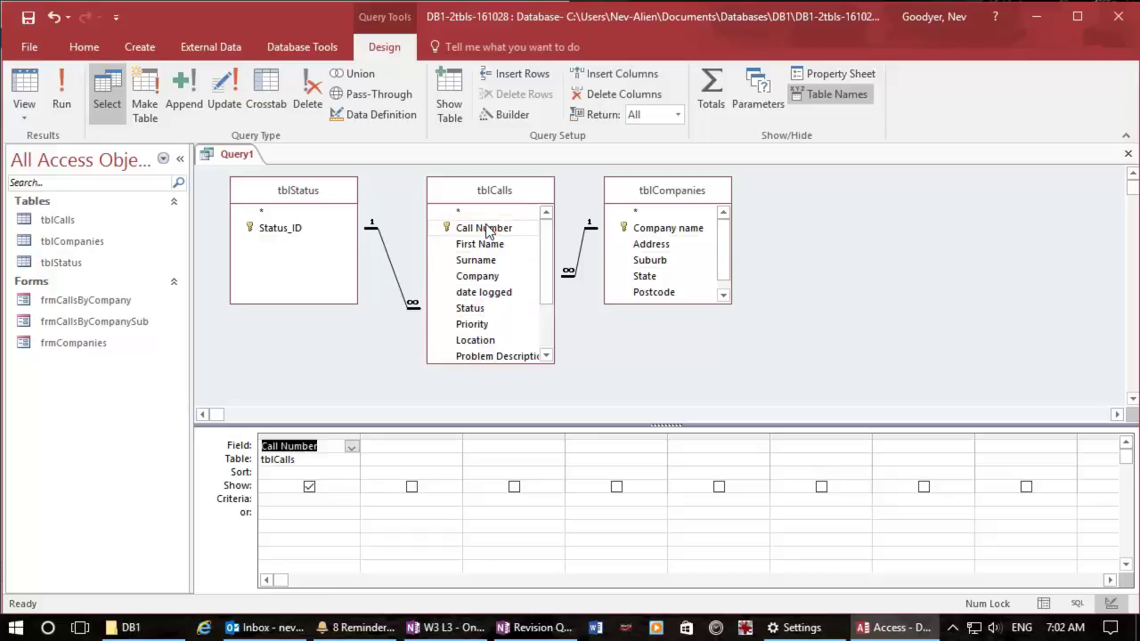
{"action": "double_click", "coordinate": [481, 244]}
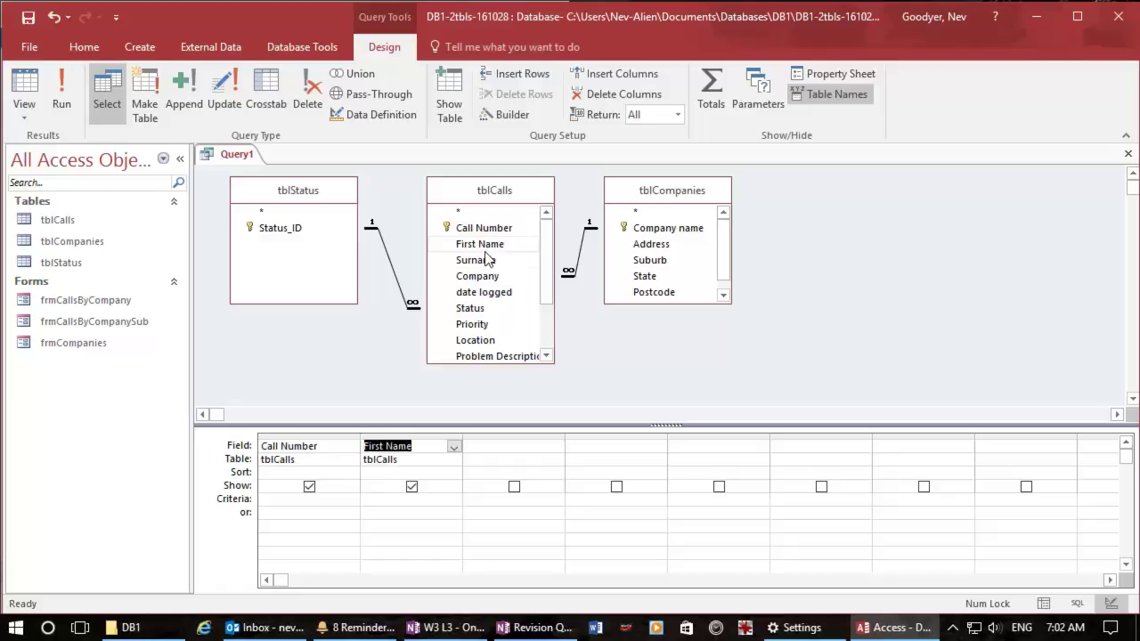
{"action": "left_click", "coordinate": [486, 261]}
{"action": "double_click", "coordinate": [486, 261]}
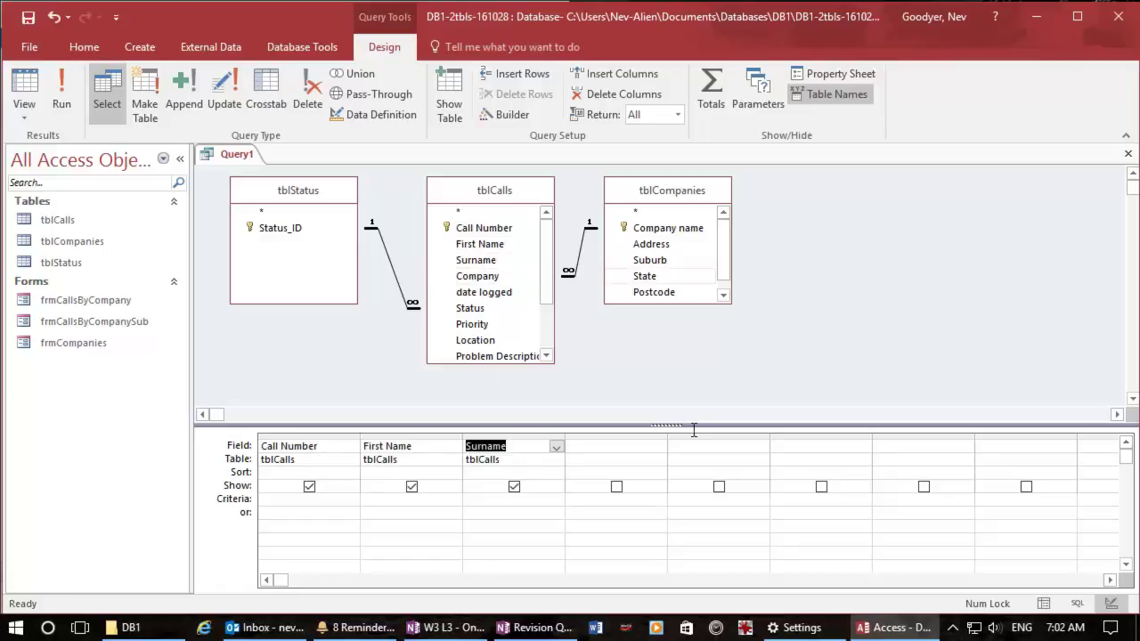
{"action": "double_click", "coordinate": [479, 278]}
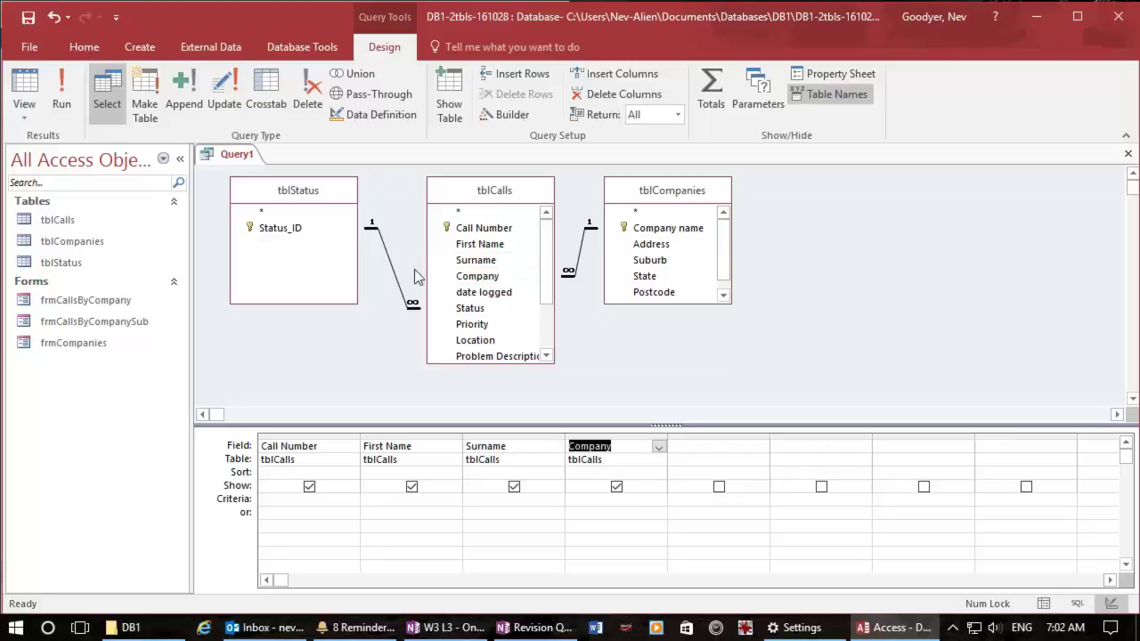
- Add Address, Suburb, State and Postcode from tblCompanies, then view the 30 records
{"action": "double_click", "coordinate": [647, 252]}
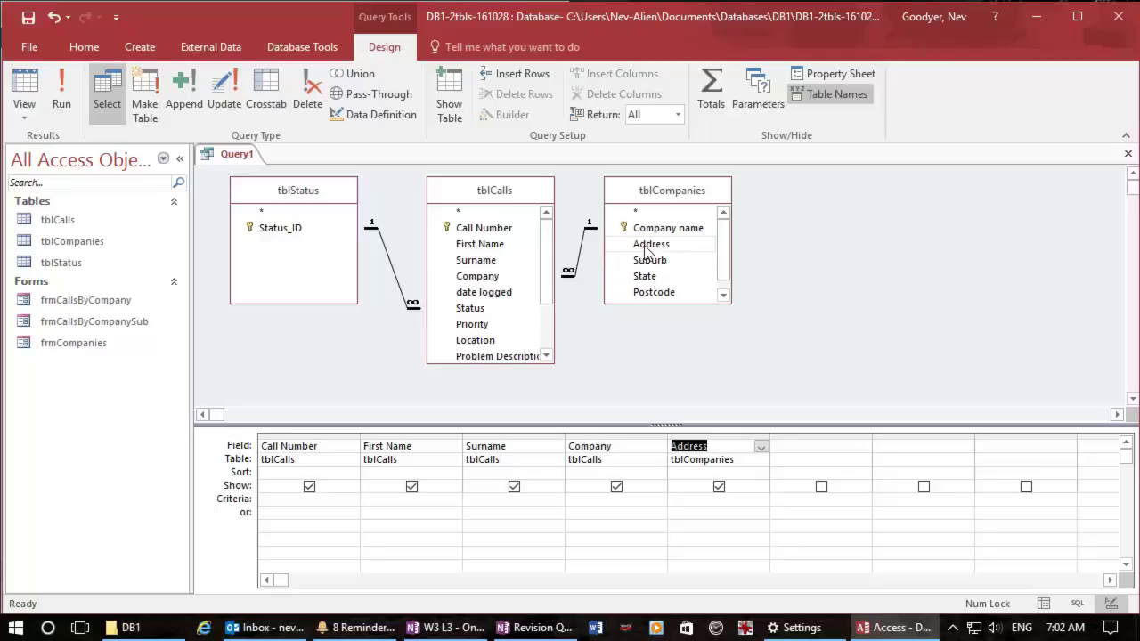
{"action": "double_click", "coordinate": [649, 262]}
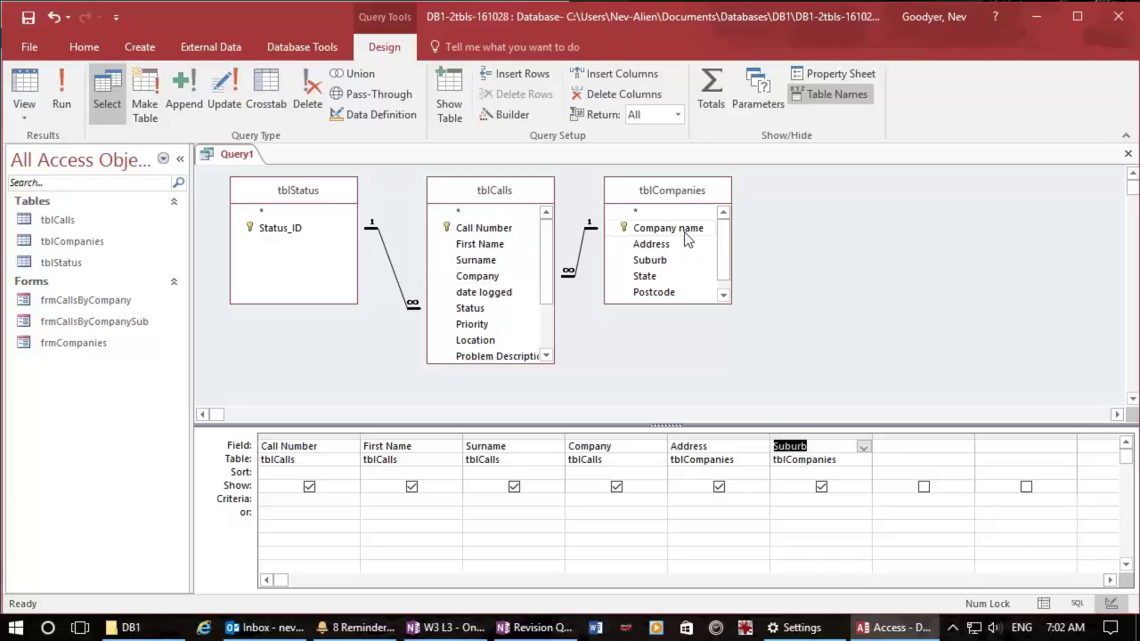
{"action": "double_click", "coordinate": [672, 281]}
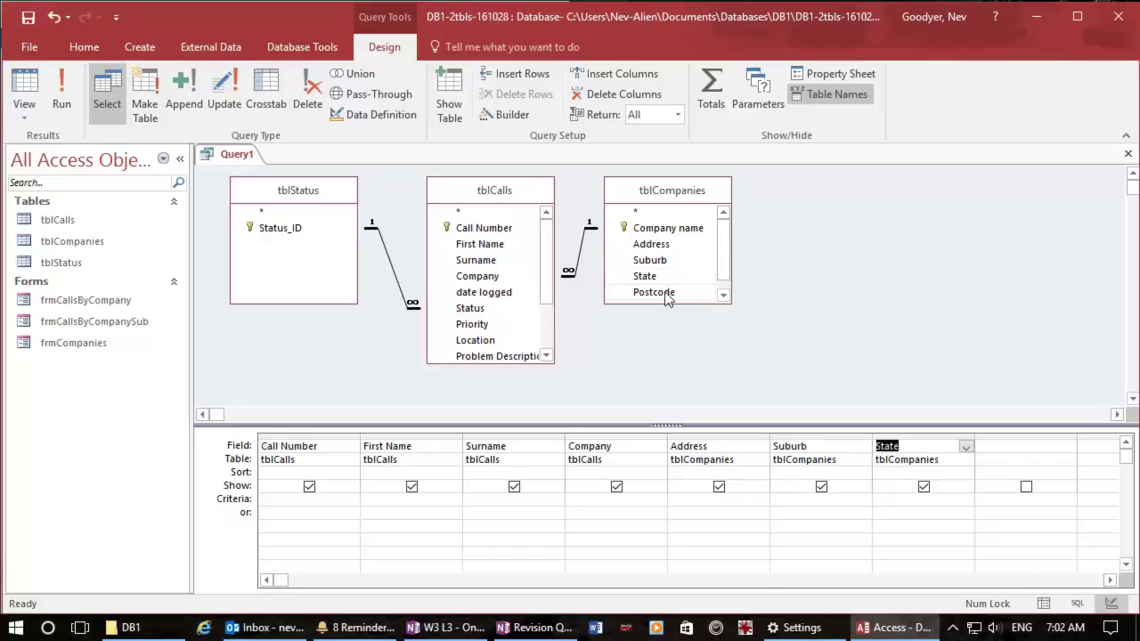
{"action": "double_click", "coordinate": [667, 294]}
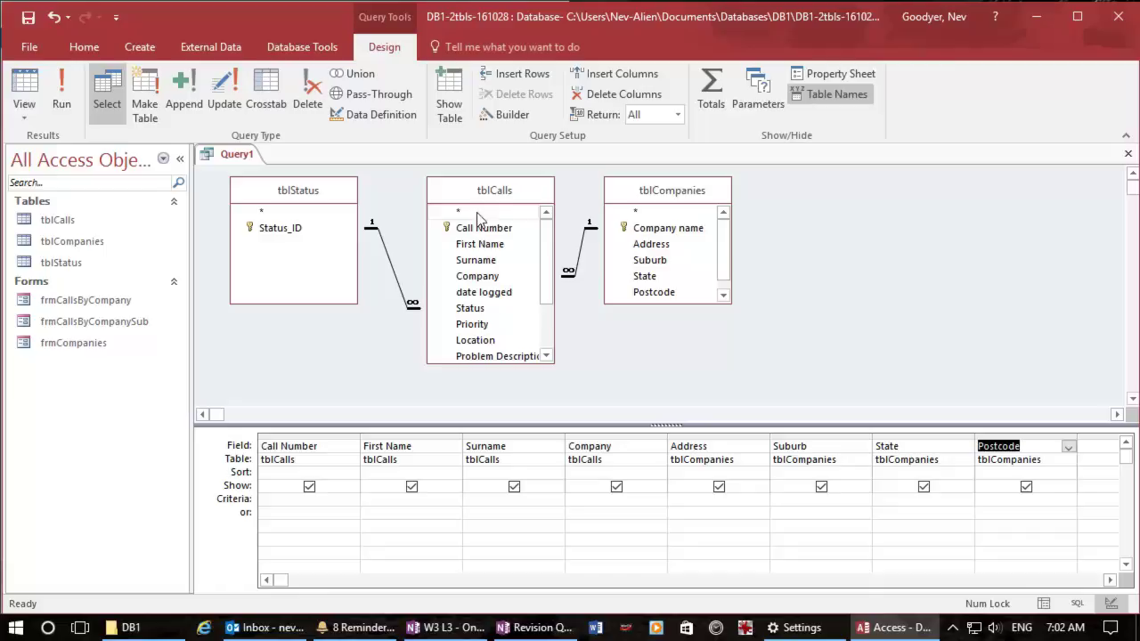
{"action": "left_click", "coordinate": [34, 93]}
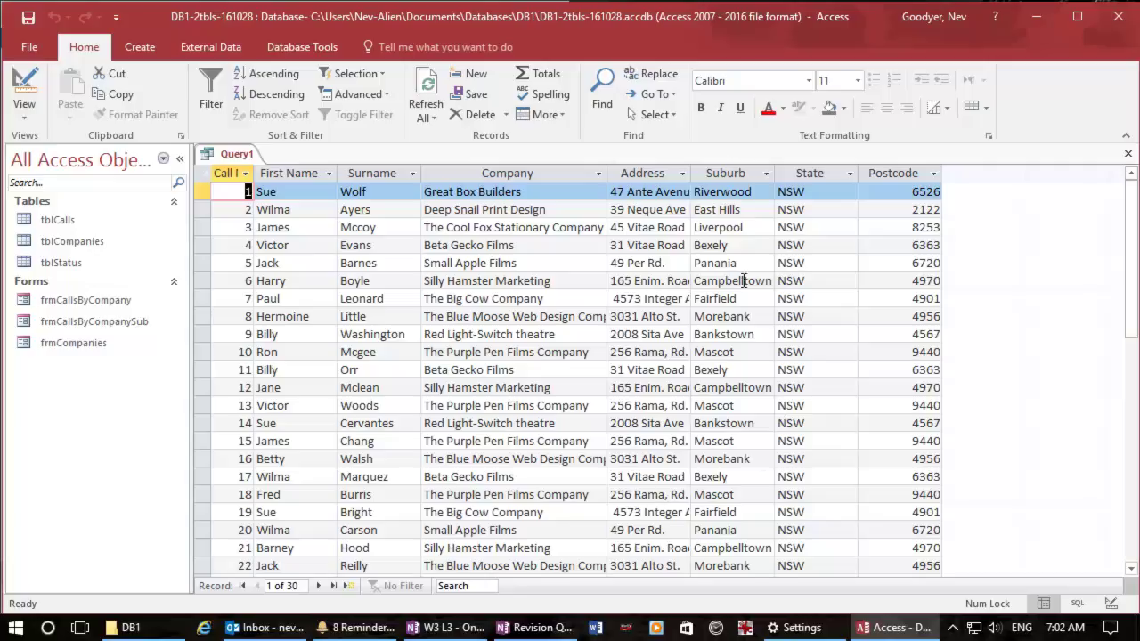
- Insert Priority and Status before Company, Priority first, and view the datasheet
{"action": "left_click", "coordinate": [24, 92]}
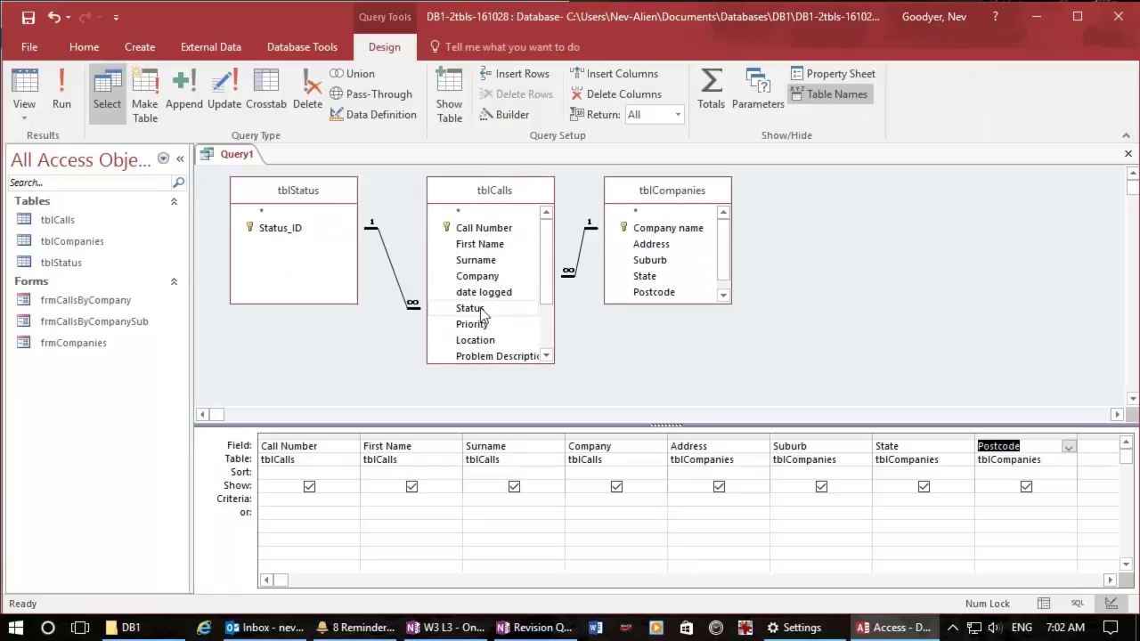
{"action": "left_click_drag", "start_coordinate": [480, 314], "coordinate": [585, 440]}
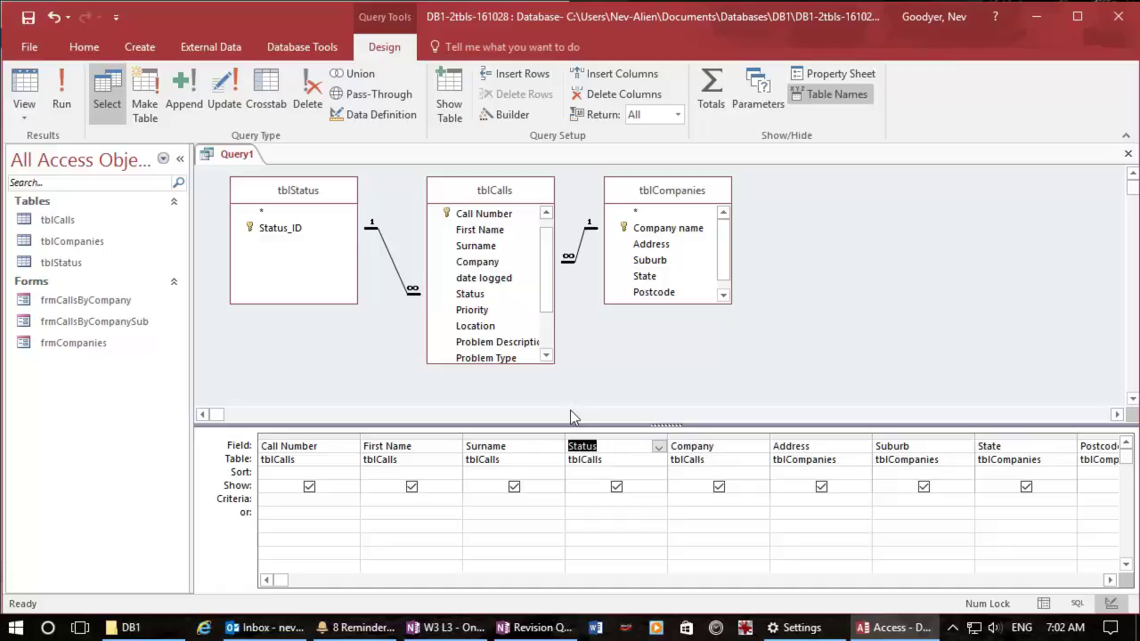
{"action": "left_click_drag", "start_coordinate": [469, 311], "coordinate": [679, 438]}
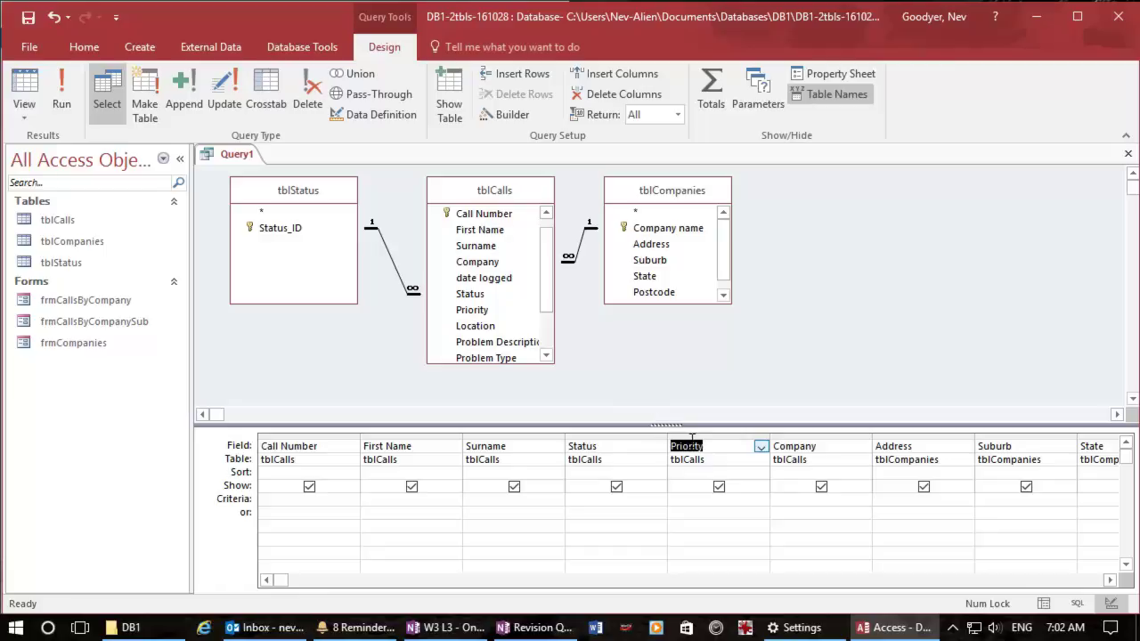
{"action": "left_click", "coordinate": [691, 436]}
{"action": "left_click_drag", "start_coordinate": [687, 440], "coordinate": [642, 448]}
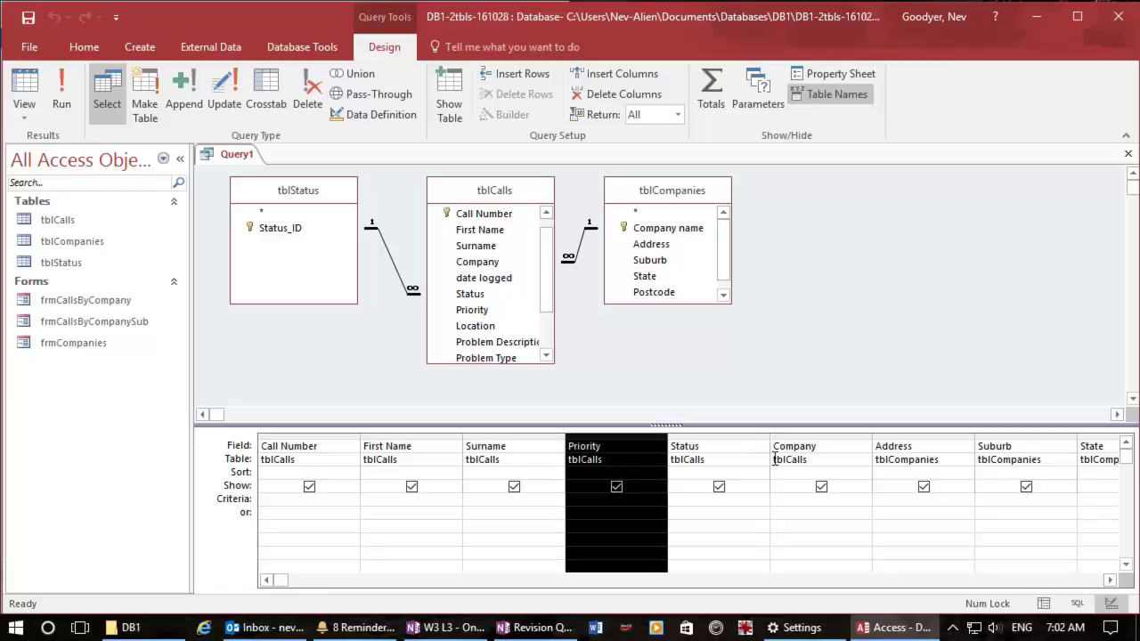
{"action": "left_click", "coordinate": [40, 94]}
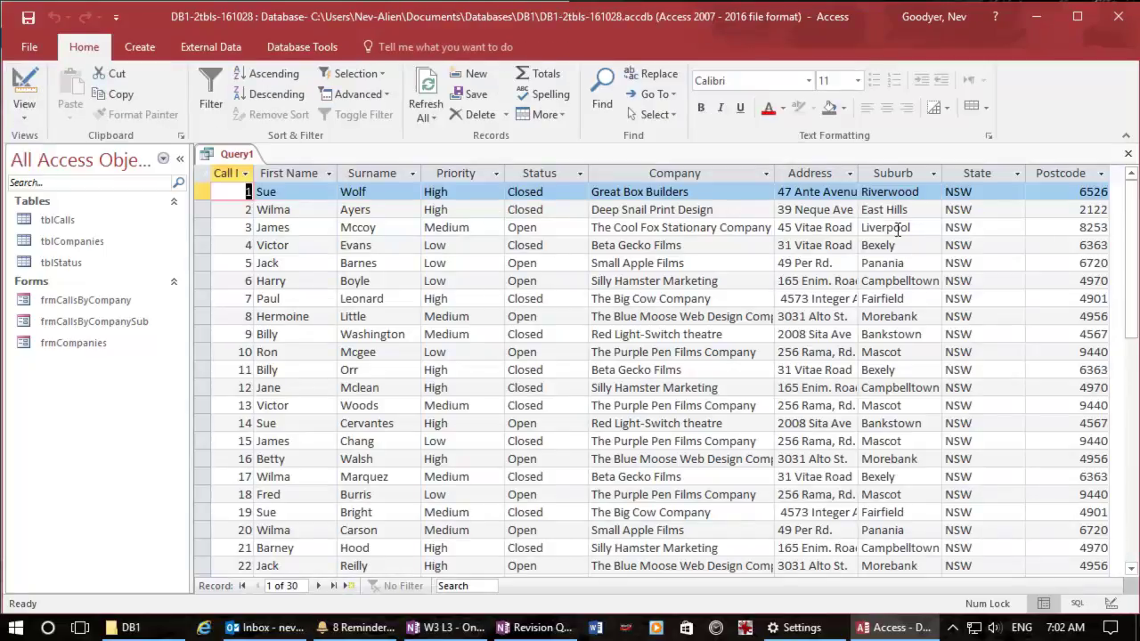
- Sort the datasheet by Status ascending, then descending so Open calls come first, and return to Design View
{"action": "left_click", "coordinate": [523, 172]}
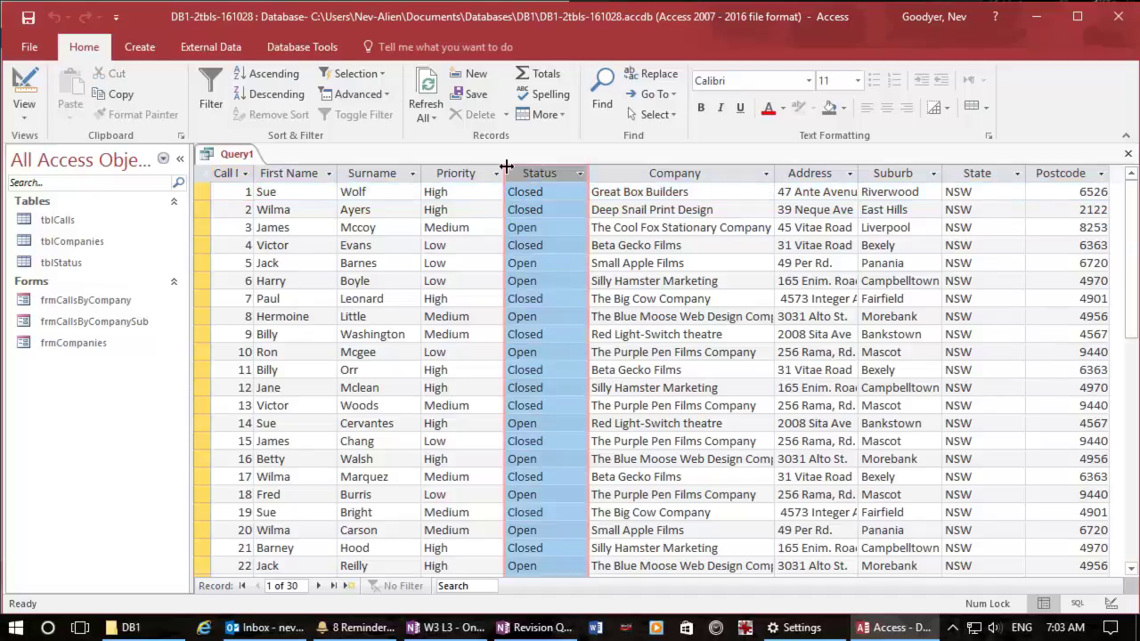
{"action": "left_click", "coordinate": [269, 78]}
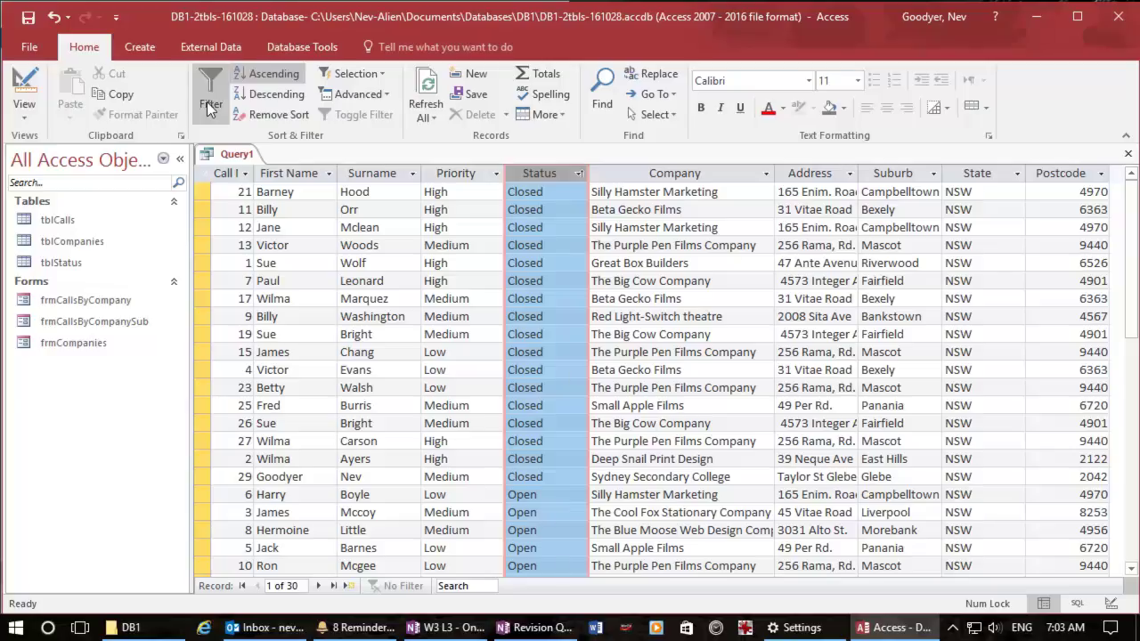
{"action": "left_click", "coordinate": [257, 96]}
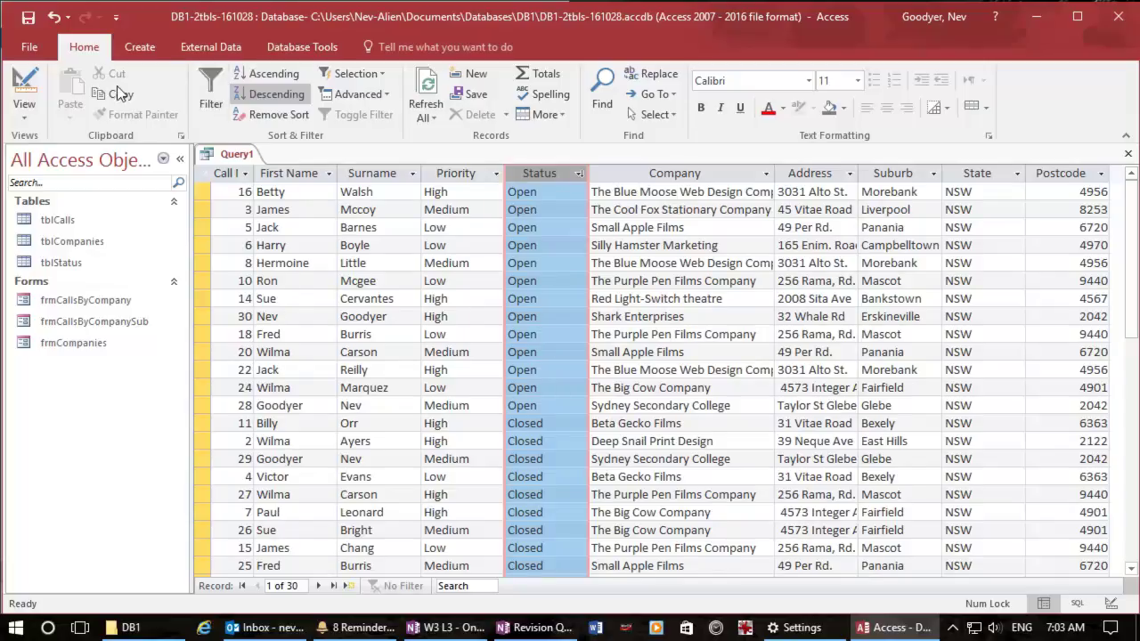
{"action": "left_click", "coordinate": [25, 89]}
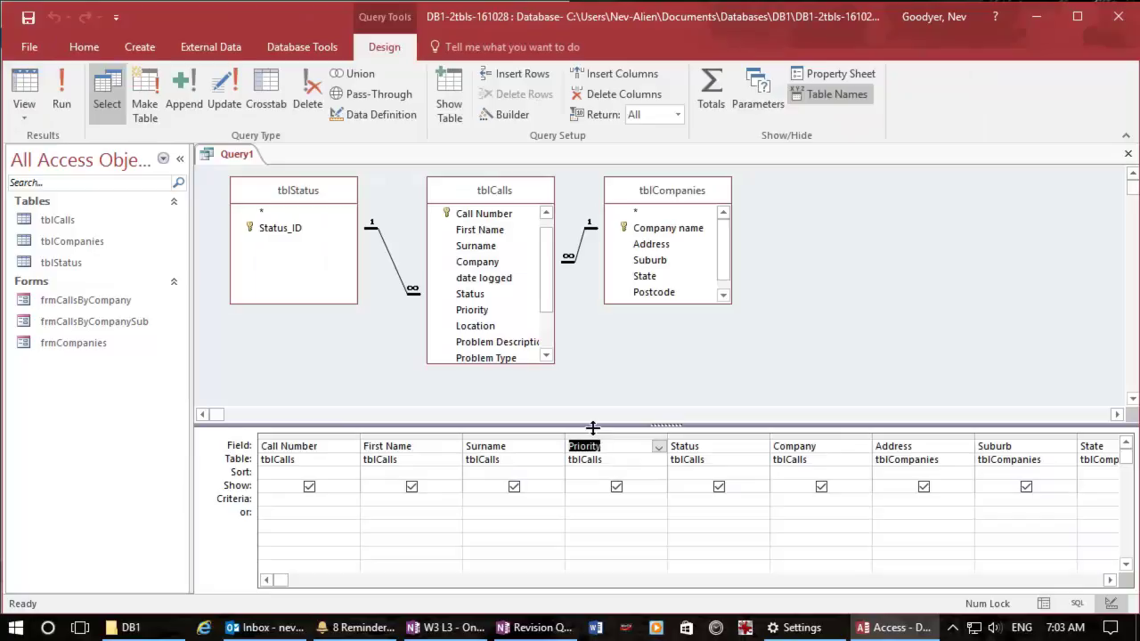
- Set Priority to sort descending and Company ascending, then preview the results
{"action": "left_click", "coordinate": [600, 473]}
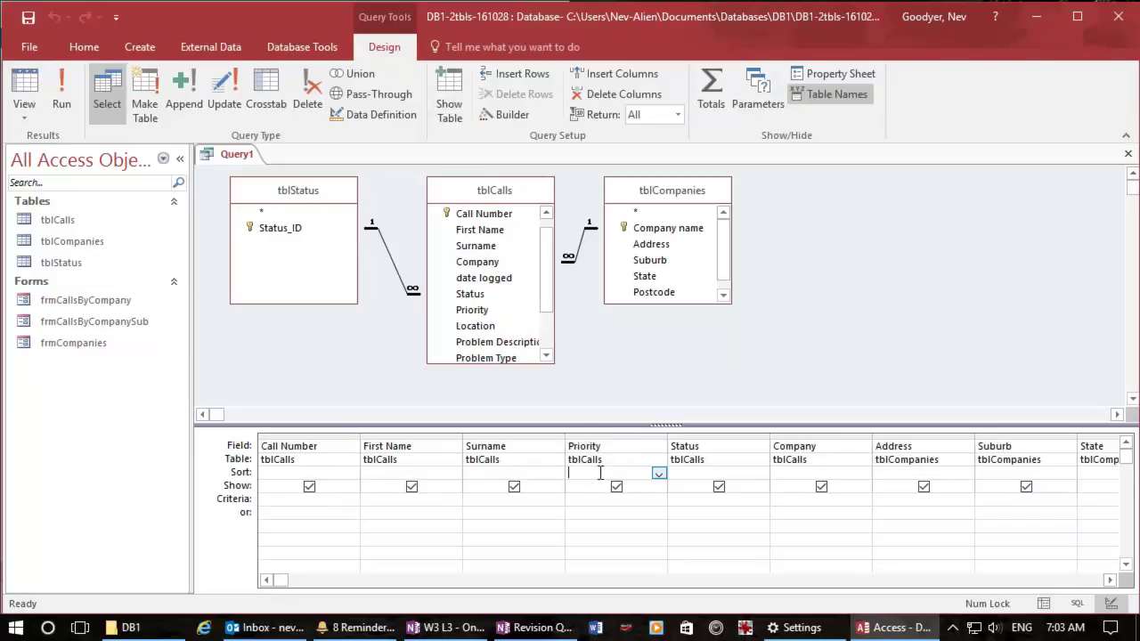
{"action": "left_click", "coordinate": [658, 473]}
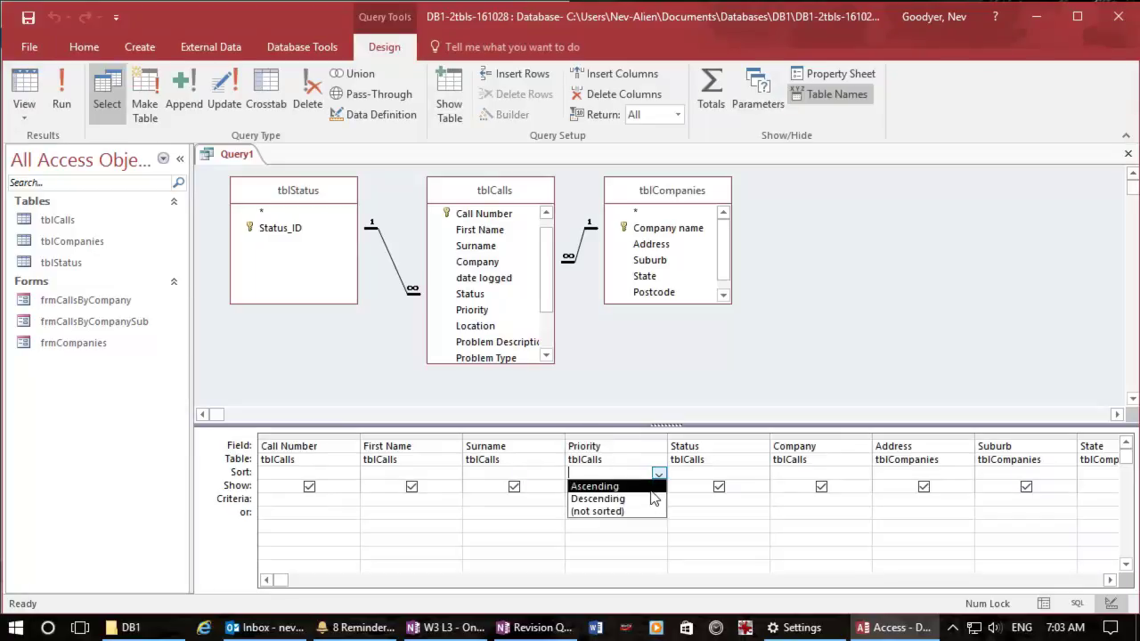
{"action": "left_click", "coordinate": [653, 499]}
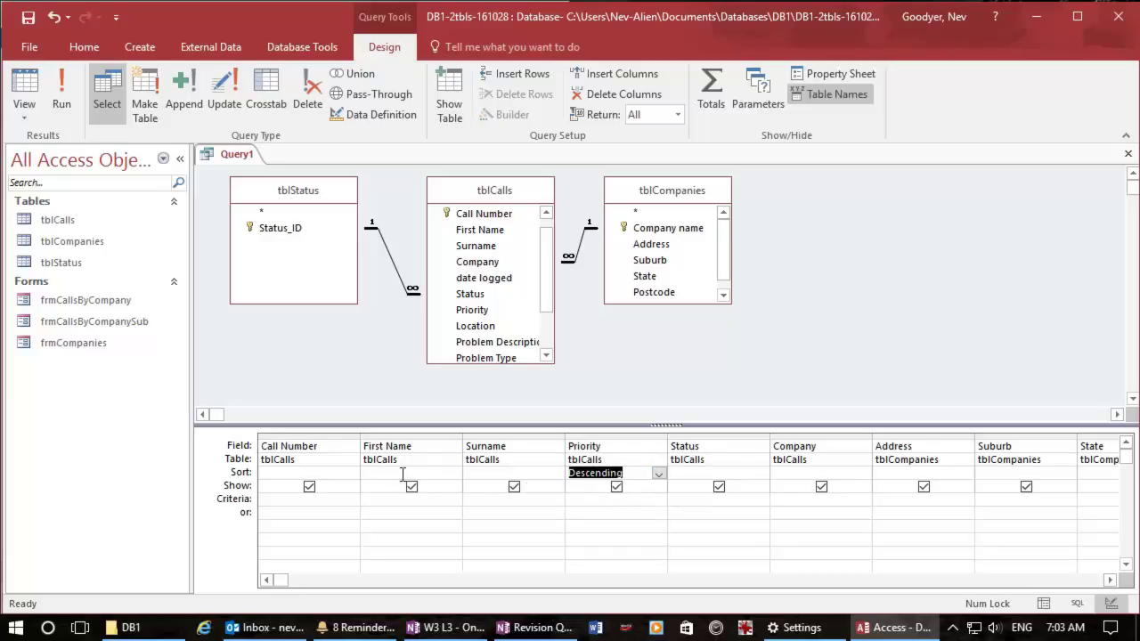
{"action": "left_click", "coordinate": [821, 472]}
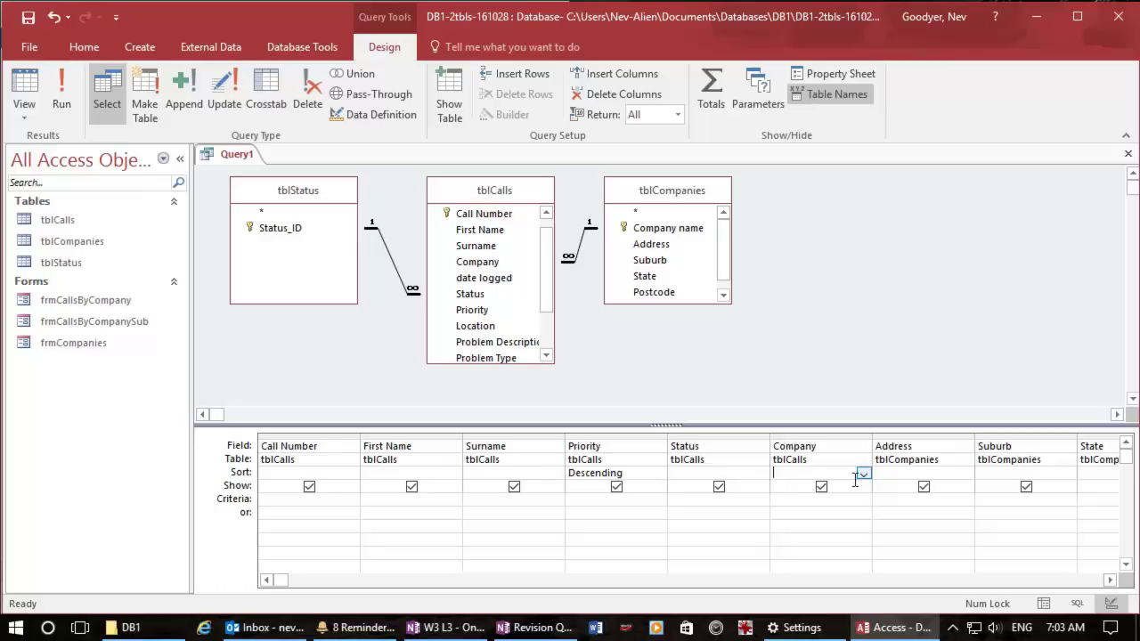
{"action": "left_click", "coordinate": [864, 475]}
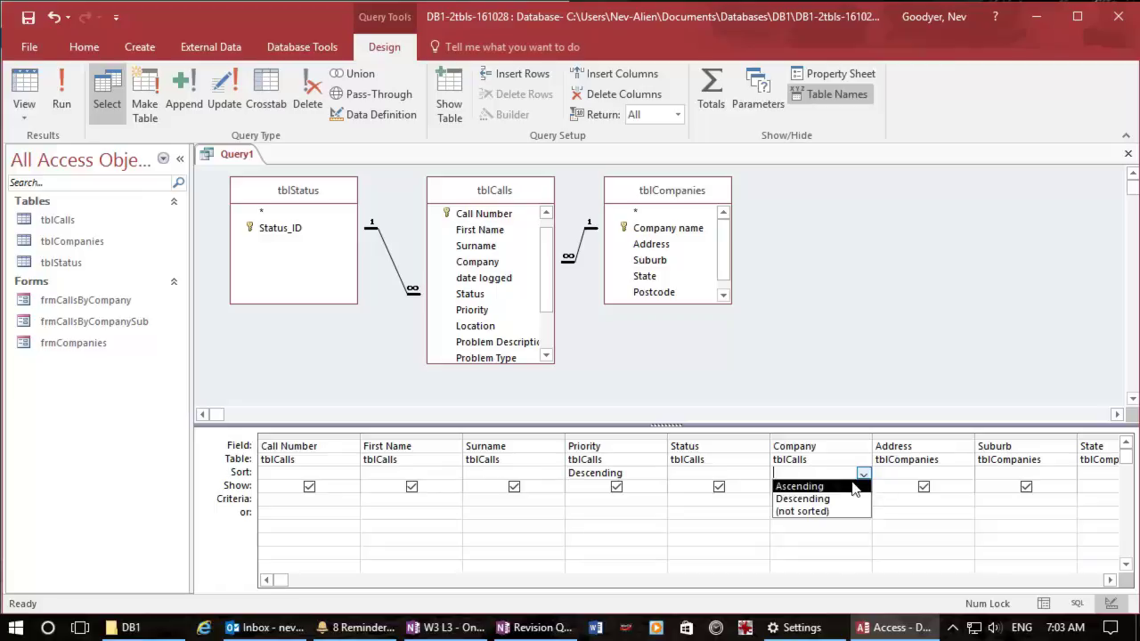
{"action": "left_click", "coordinate": [853, 487]}
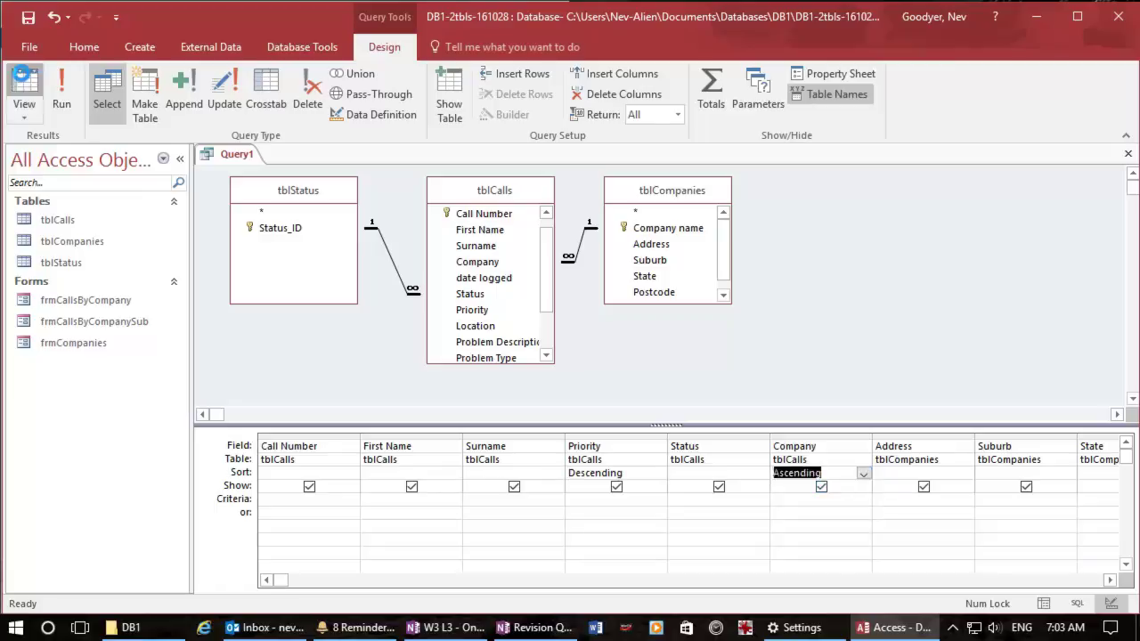
{"action": "left_click", "coordinate": [23, 82]}
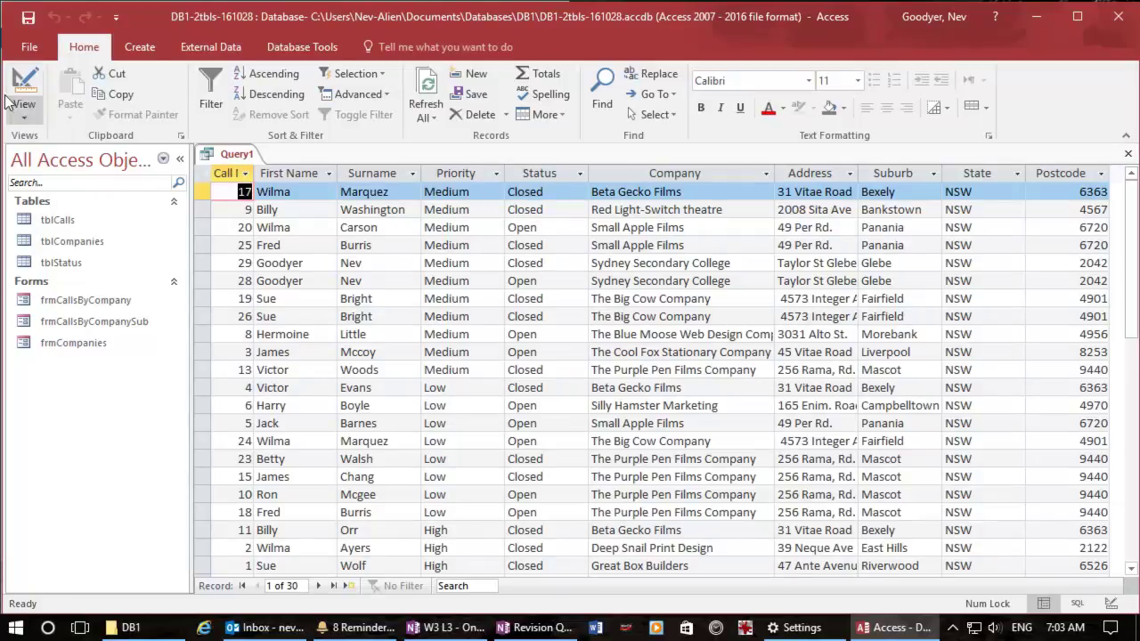
- Back in design, clear Priority's sort and set Status to sort descending
{"action": "left_click", "coordinate": [22, 120]}
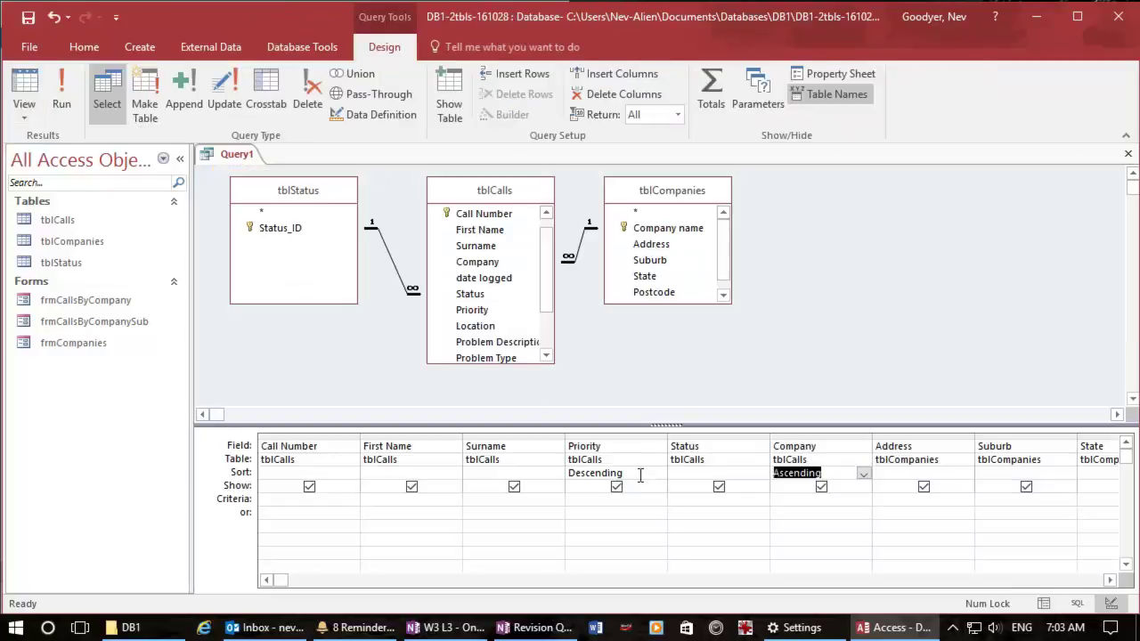
{"action": "left_click", "coordinate": [627, 473]}
{"action": "key", "text": "Delete"}
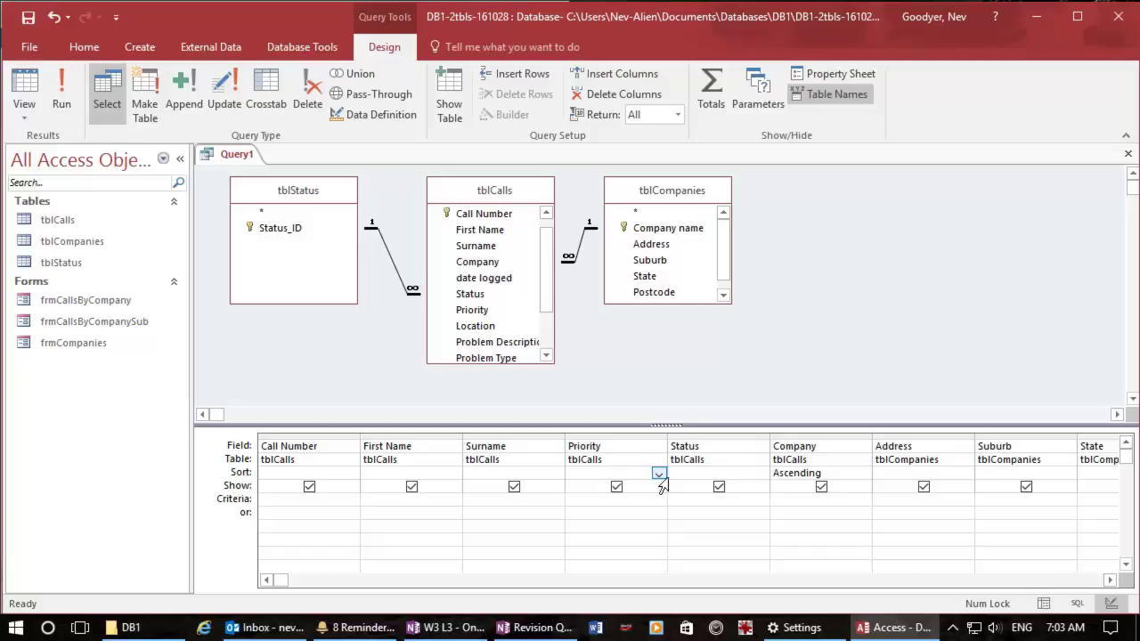
{"action": "left_click", "coordinate": [762, 473]}
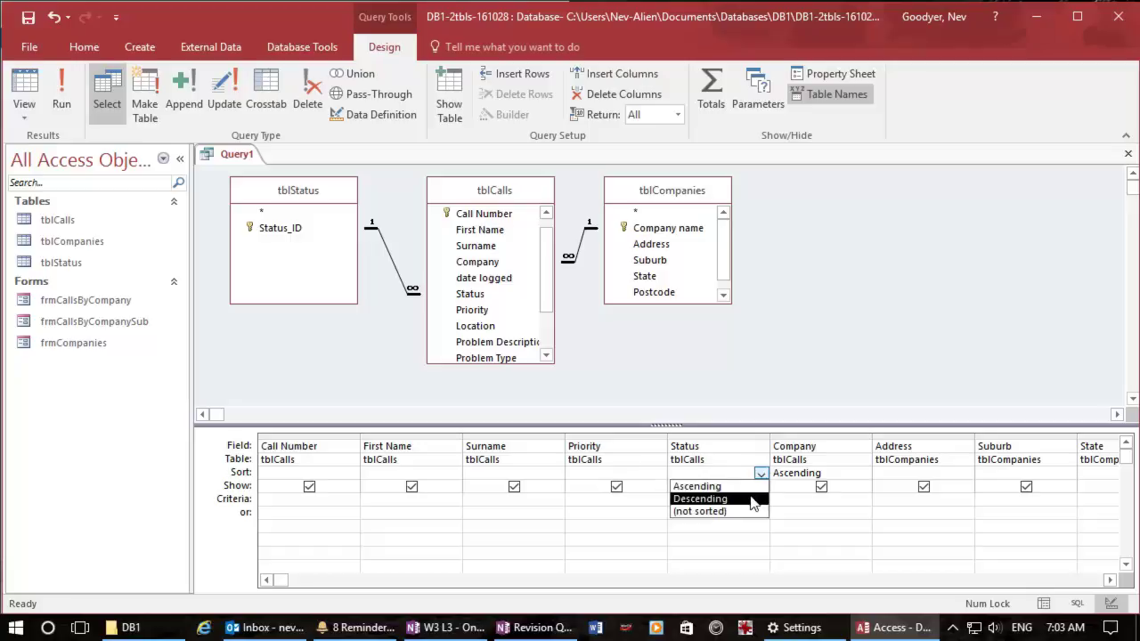
{"action": "left_click", "coordinate": [751, 498]}
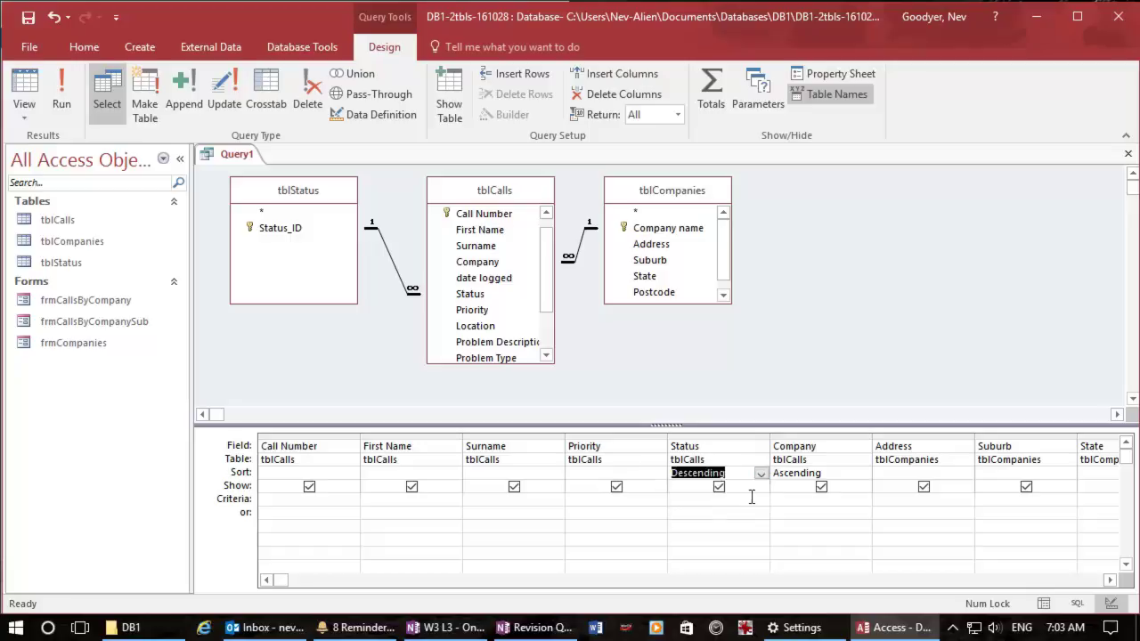
- Preview the results, sort by Surname A–Z, then Priority descending, and return to Design View
{"action": "left_click", "coordinate": [24, 89]}
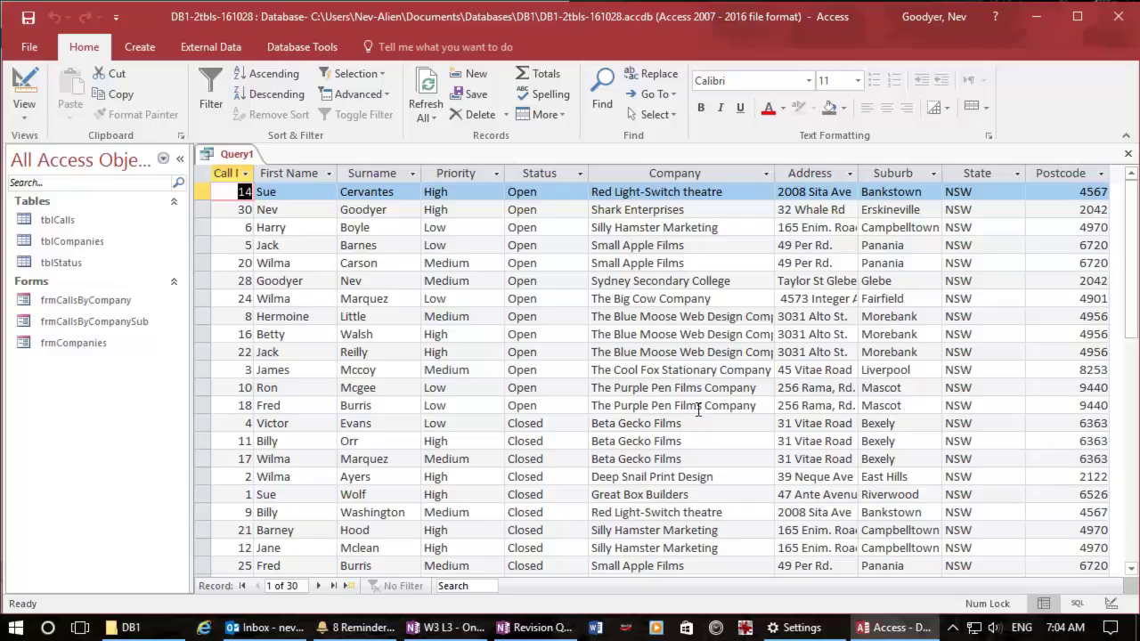
{"action": "left_click", "coordinate": [360, 174]}
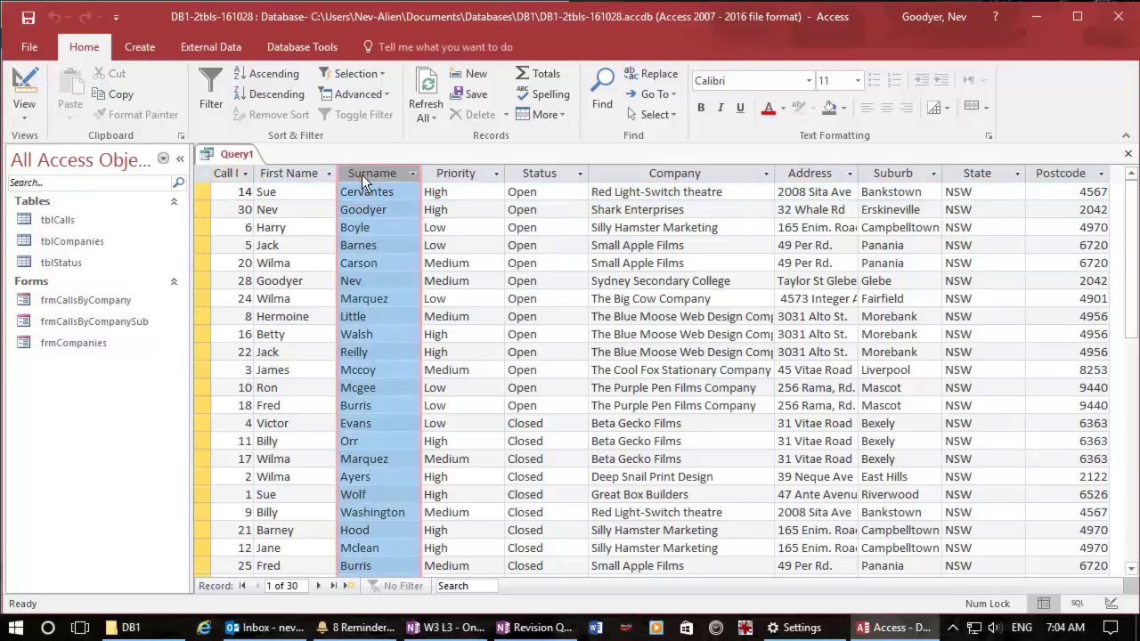
{"action": "left_click", "coordinate": [277, 73]}
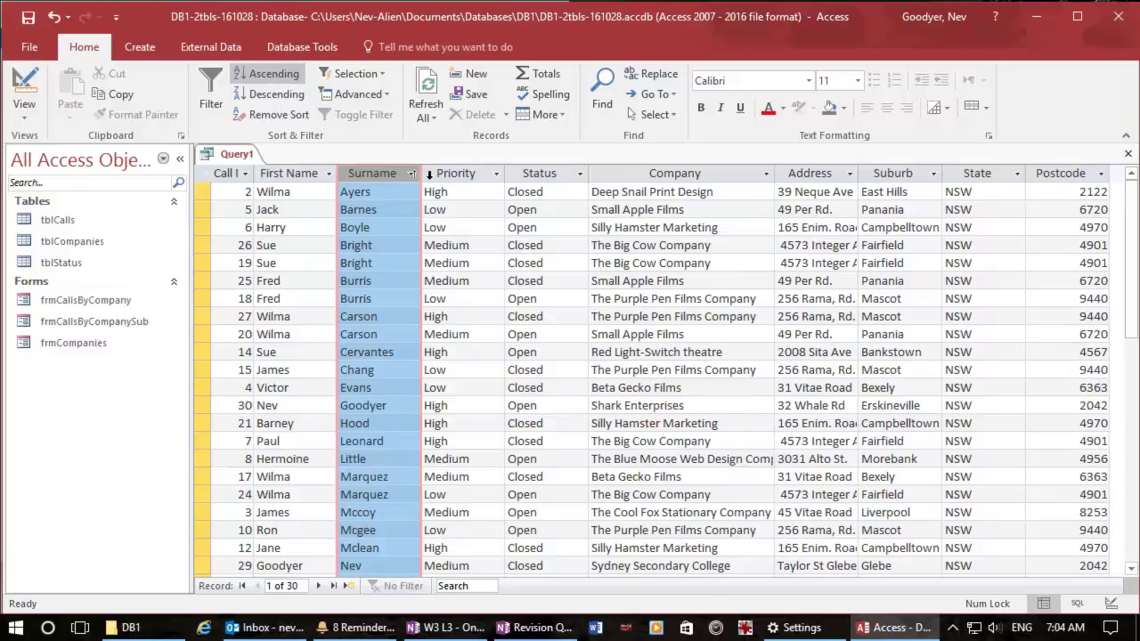
{"action": "left_click", "coordinate": [435, 175]}
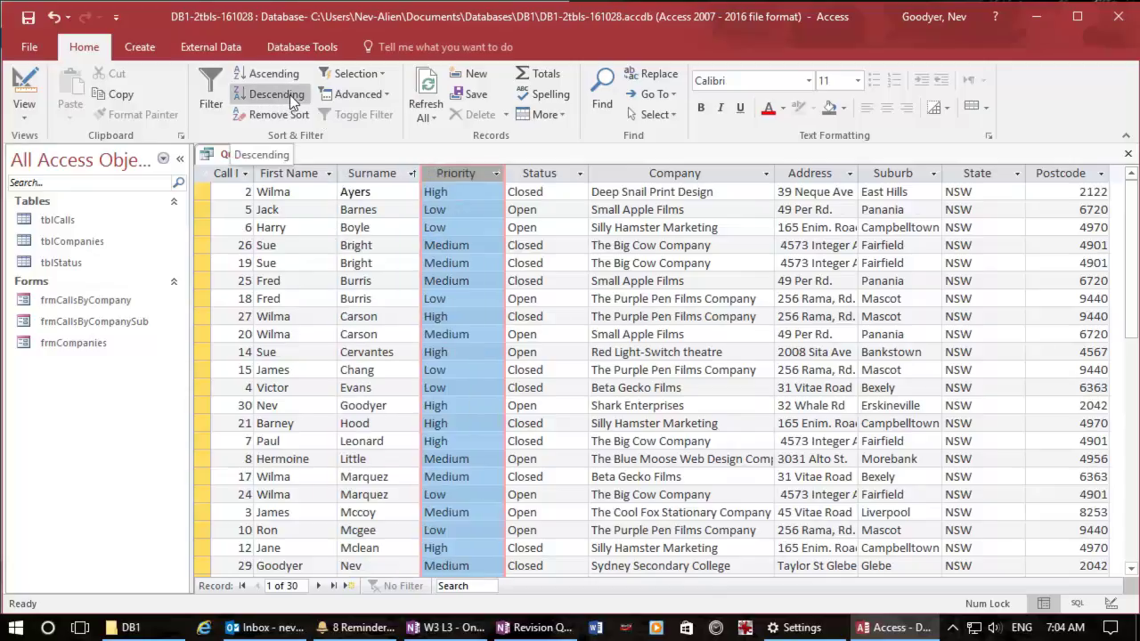
{"action": "left_click", "coordinate": [276, 94]}
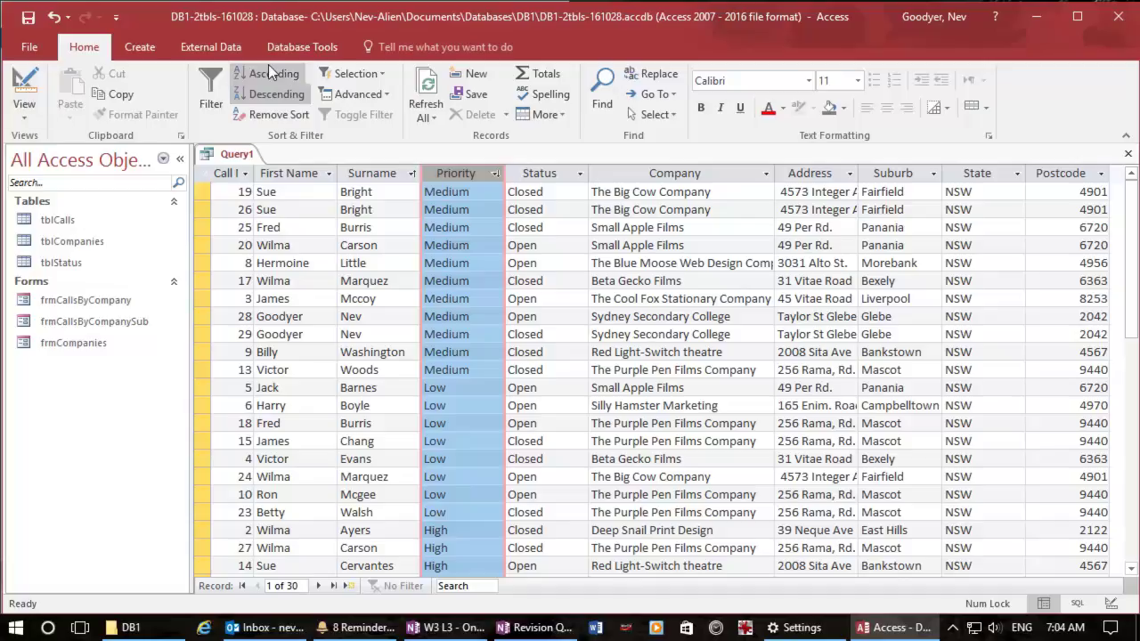
{"action": "left_click", "coordinate": [24, 84]}
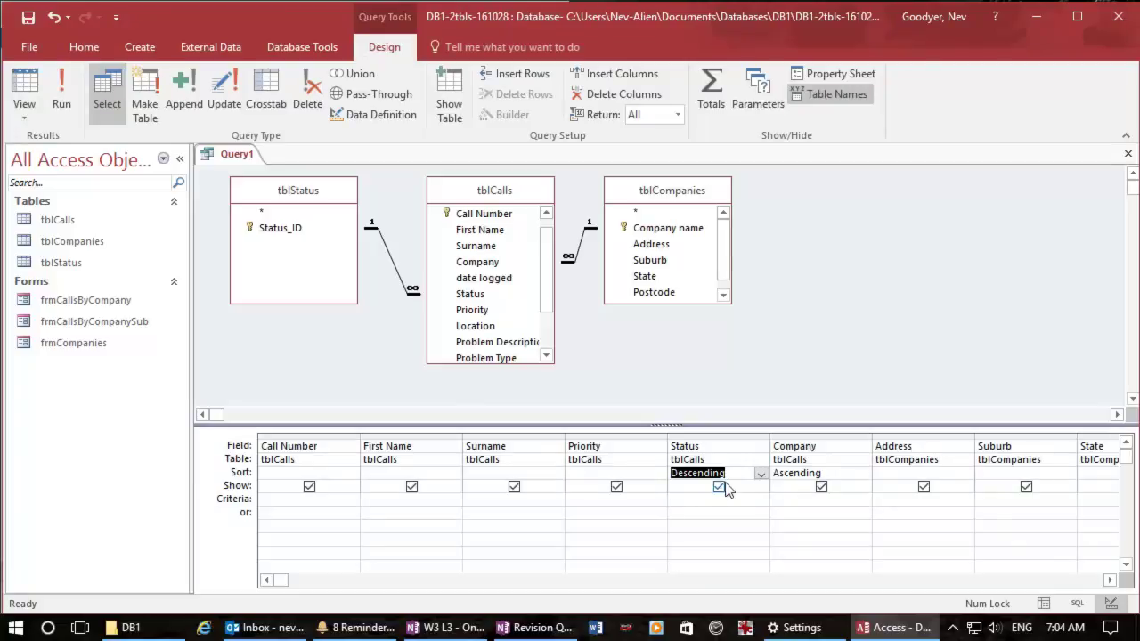
- Move the Company column in front of Status and check the datasheet results
{"action": "left_click", "coordinate": [795, 437]}
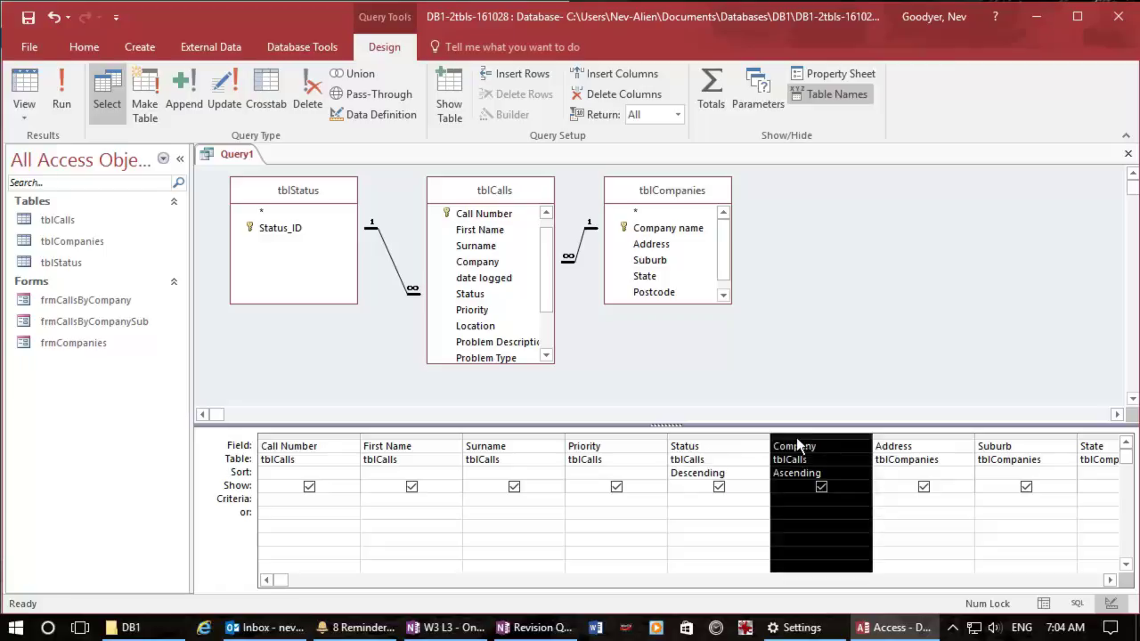
{"action": "left_click_drag", "start_coordinate": [797, 445], "coordinate": [738, 446]}
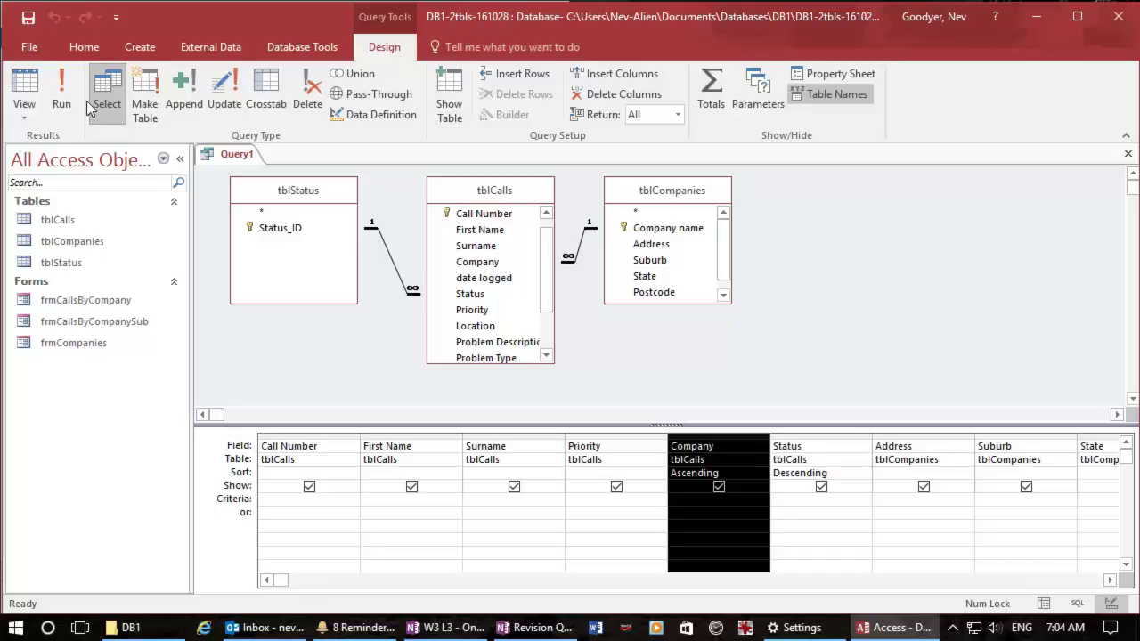
{"action": "left_click", "coordinate": [24, 89]}
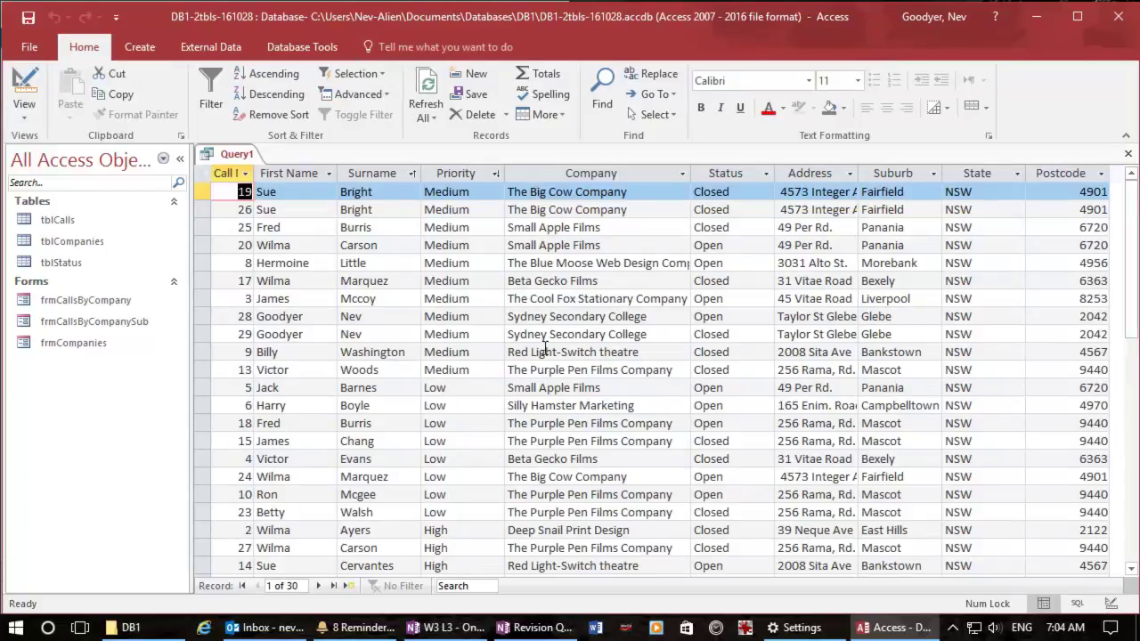
{"action": "left_click_drag", "start_coordinate": [537, 370], "coordinate": [674, 370]}
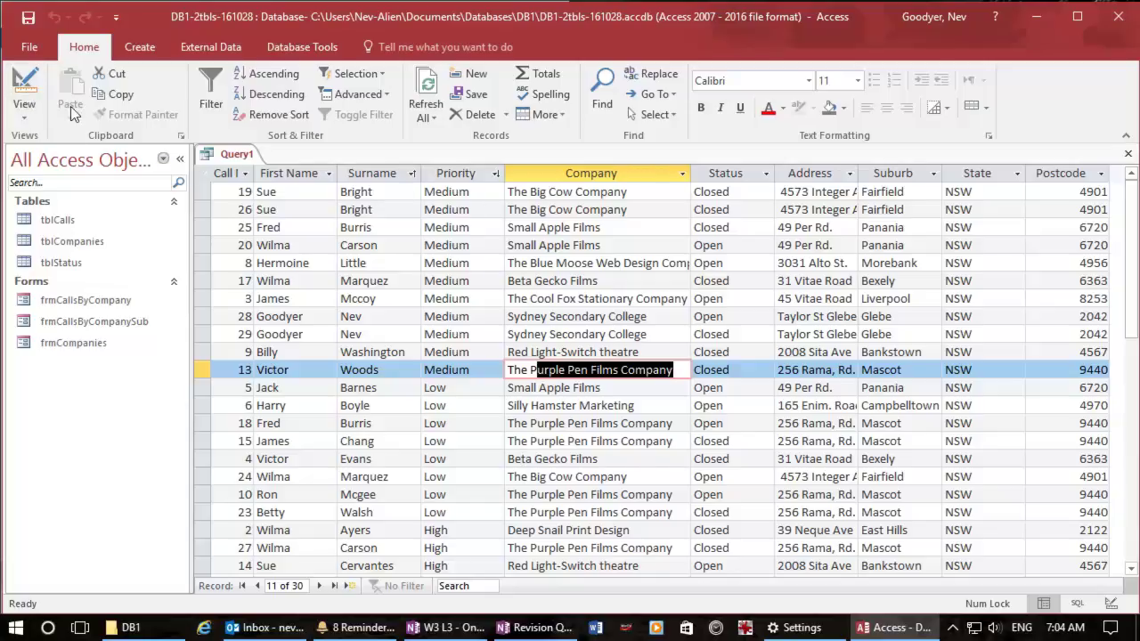
{"action": "left_click", "coordinate": [27, 86]}
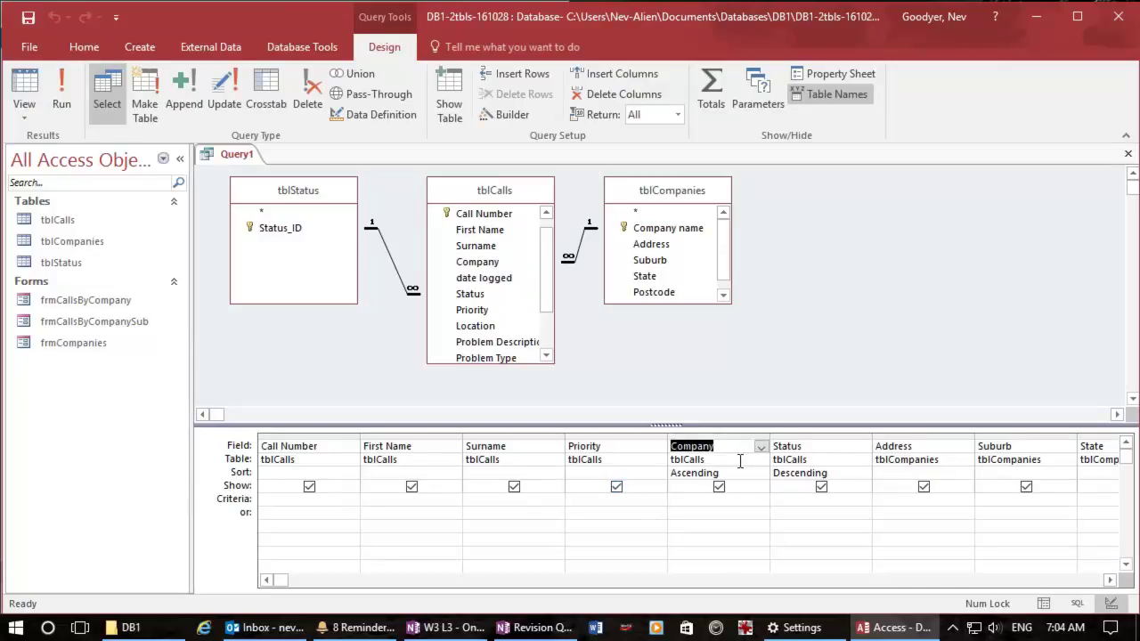
- Place Company as the first field and Status second, ahead of Call Number
{"action": "left_click", "coordinate": [717, 437]}
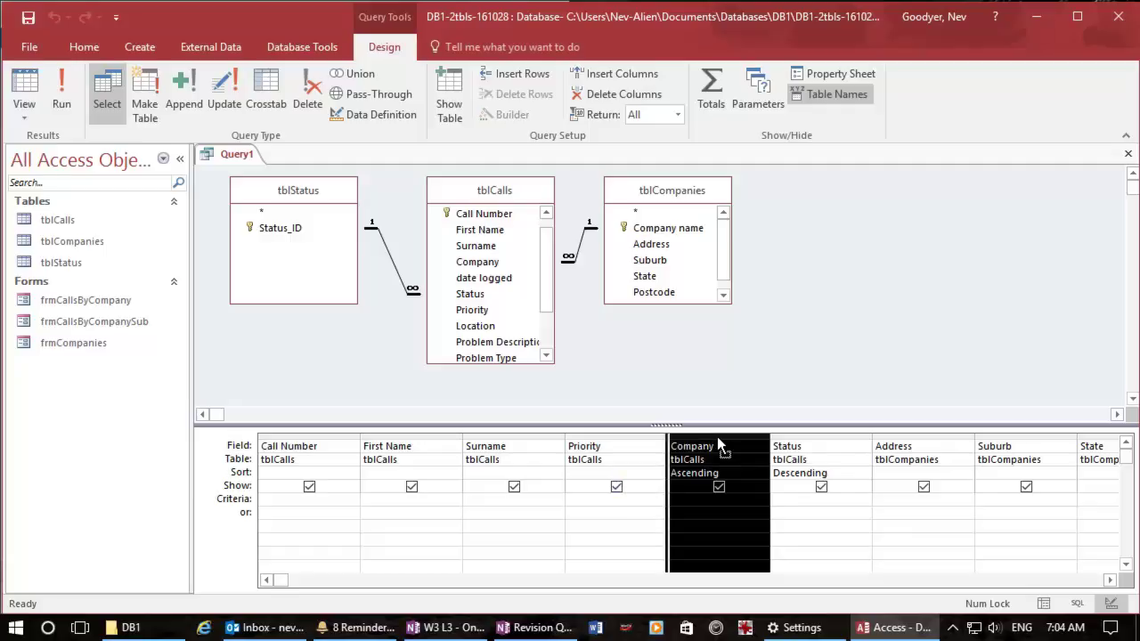
{"action": "left_click_drag", "start_coordinate": [718, 439], "coordinate": [299, 431]}
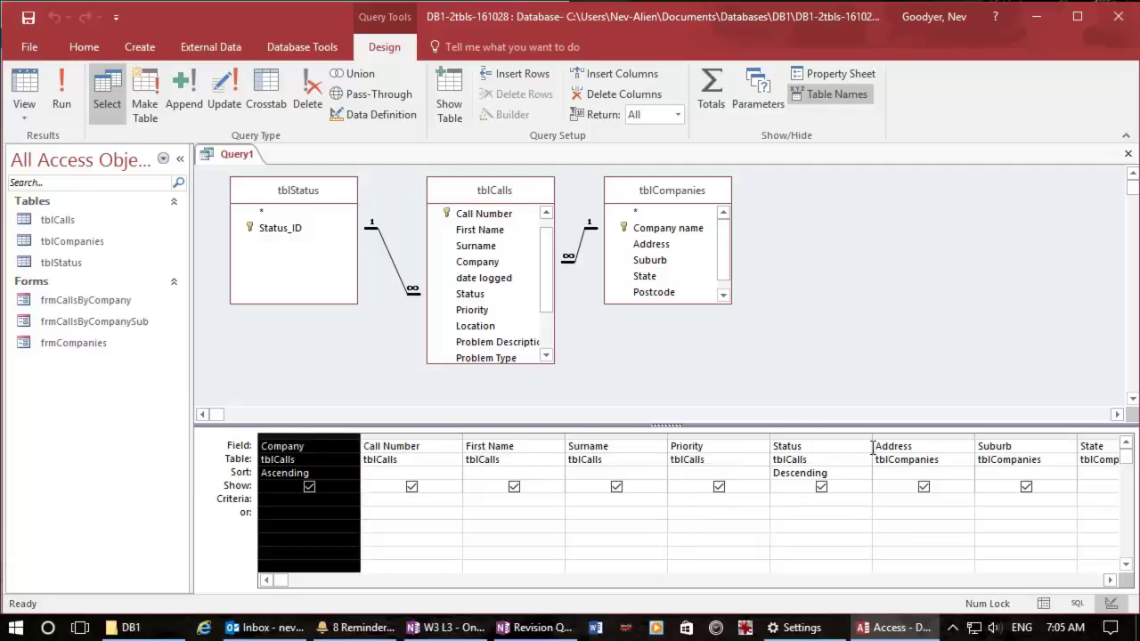
{"action": "left_click", "coordinate": [807, 437]}
{"action": "left_click_drag", "start_coordinate": [807, 437], "coordinate": [441, 450]}
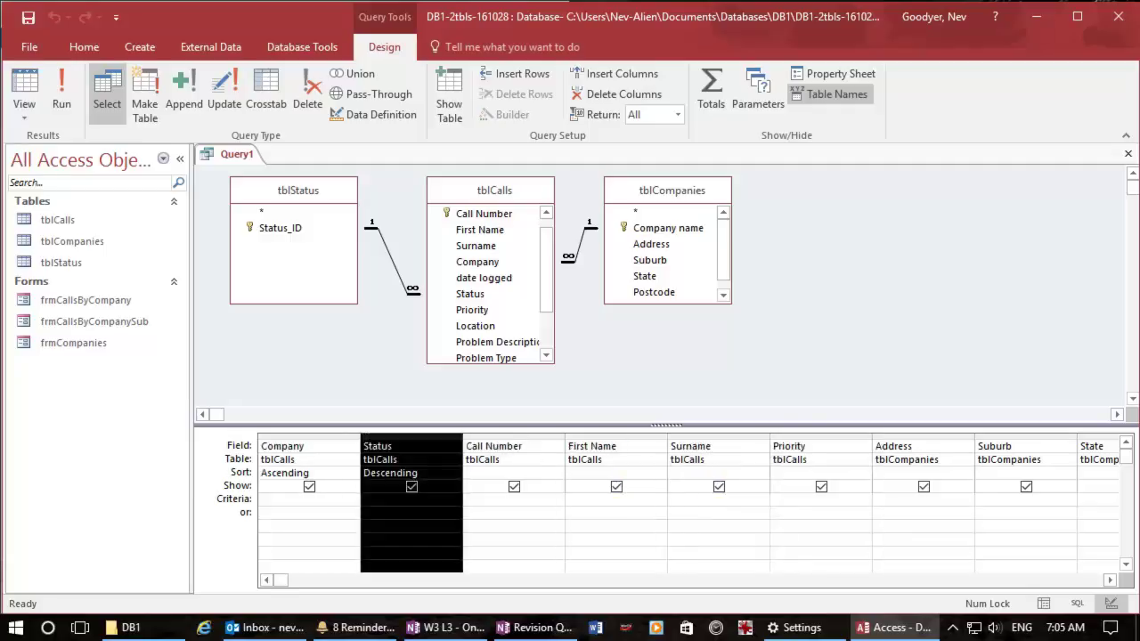
- Sort Query1's results alphabetically A to Z by the Company column
{"action": "left_click", "coordinate": [26, 85]}
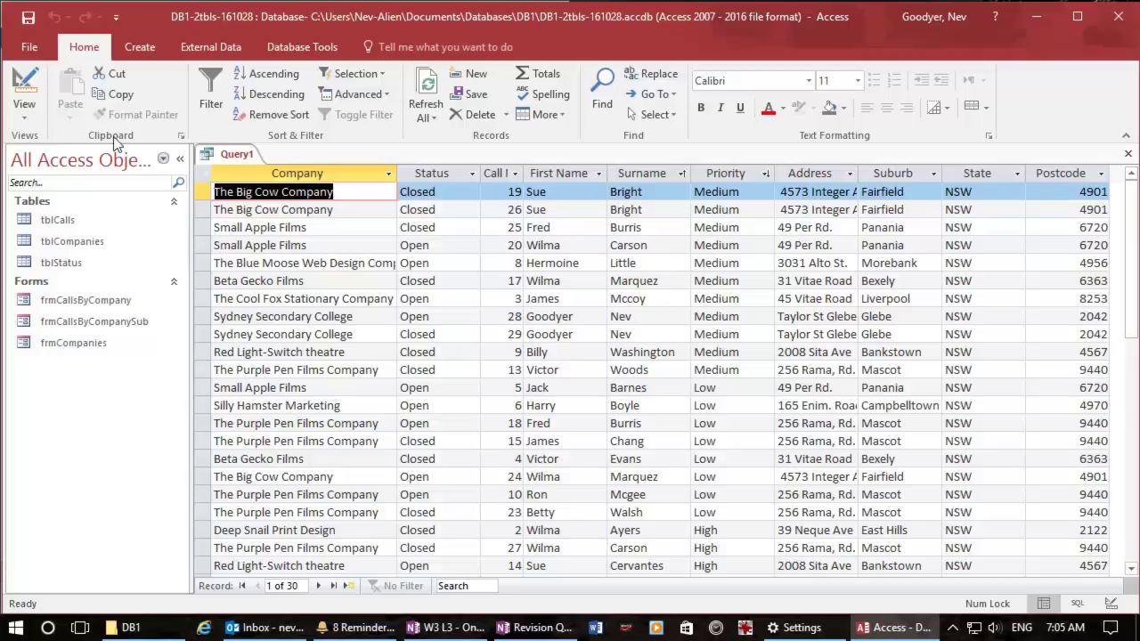
{"action": "left_click", "coordinate": [24, 89]}
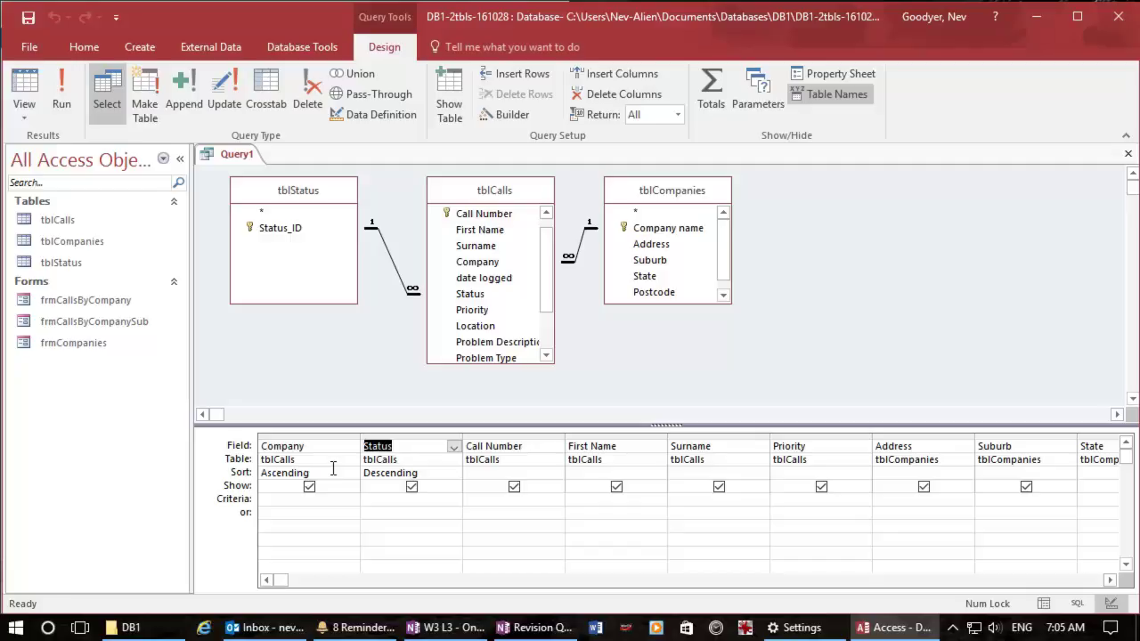
{"action": "left_click", "coordinate": [324, 459]}
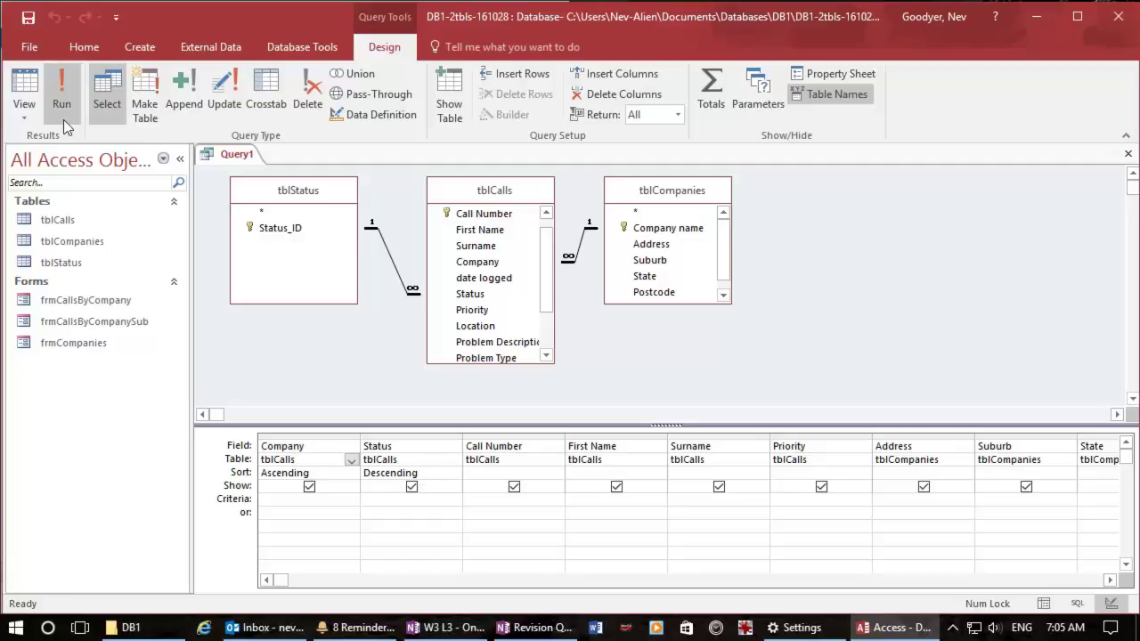
{"action": "left_click", "coordinate": [27, 78]}
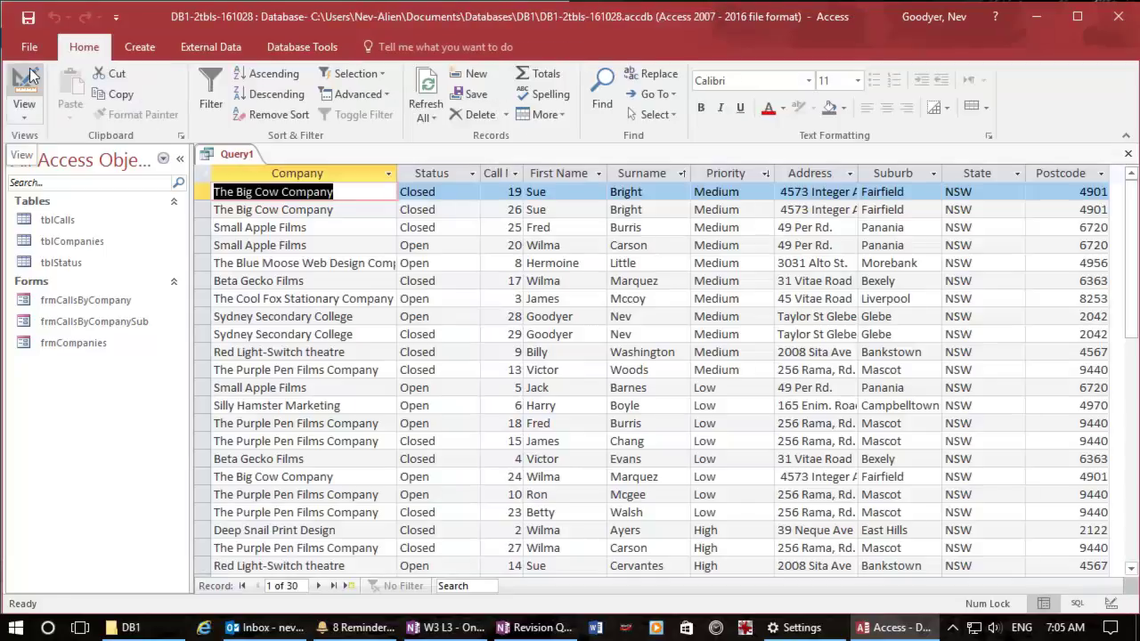
{"action": "left_click", "coordinate": [254, 173]}
{"action": "left_click", "coordinate": [274, 72]}
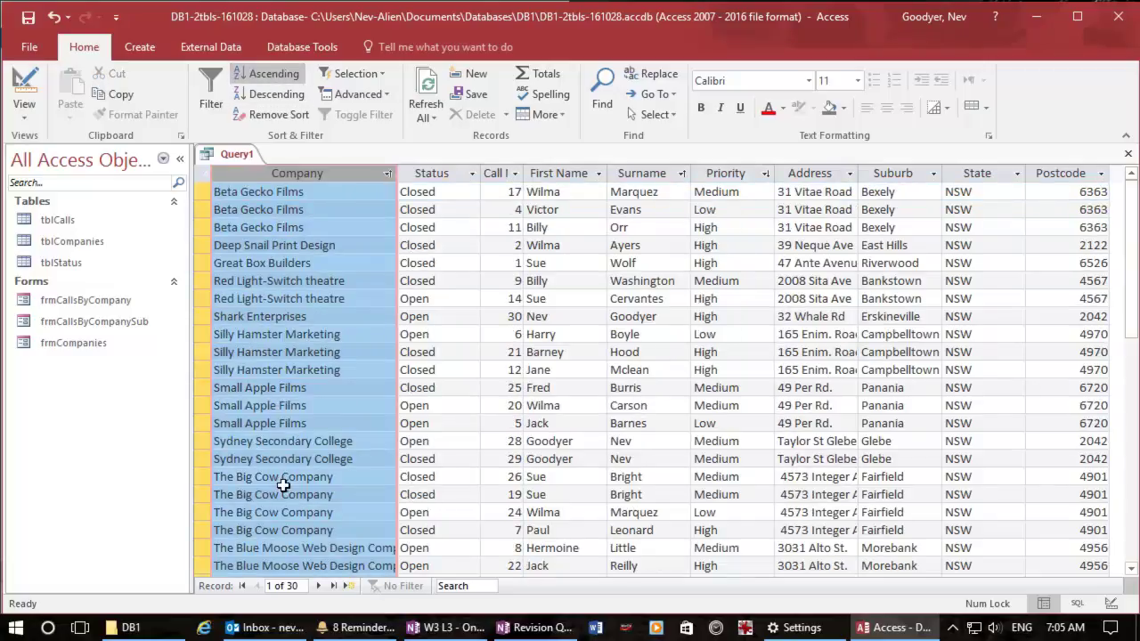
- Select the Status column and inspect the Small Apple Films call records
{"action": "left_click", "coordinate": [448, 174]}
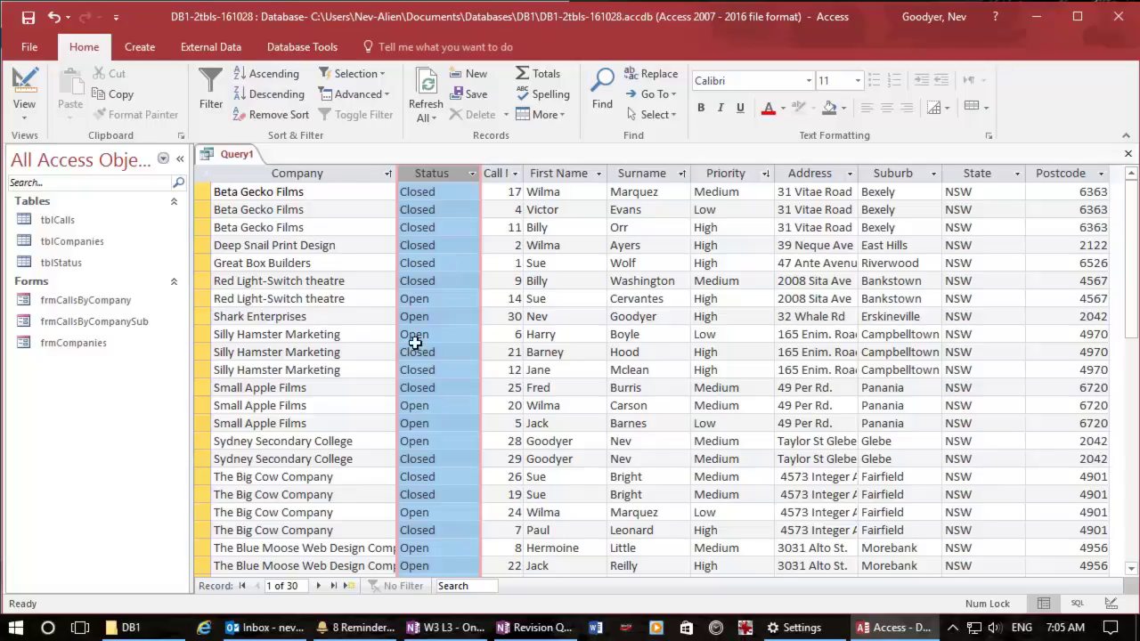
{"action": "left_click", "coordinate": [365, 390]}
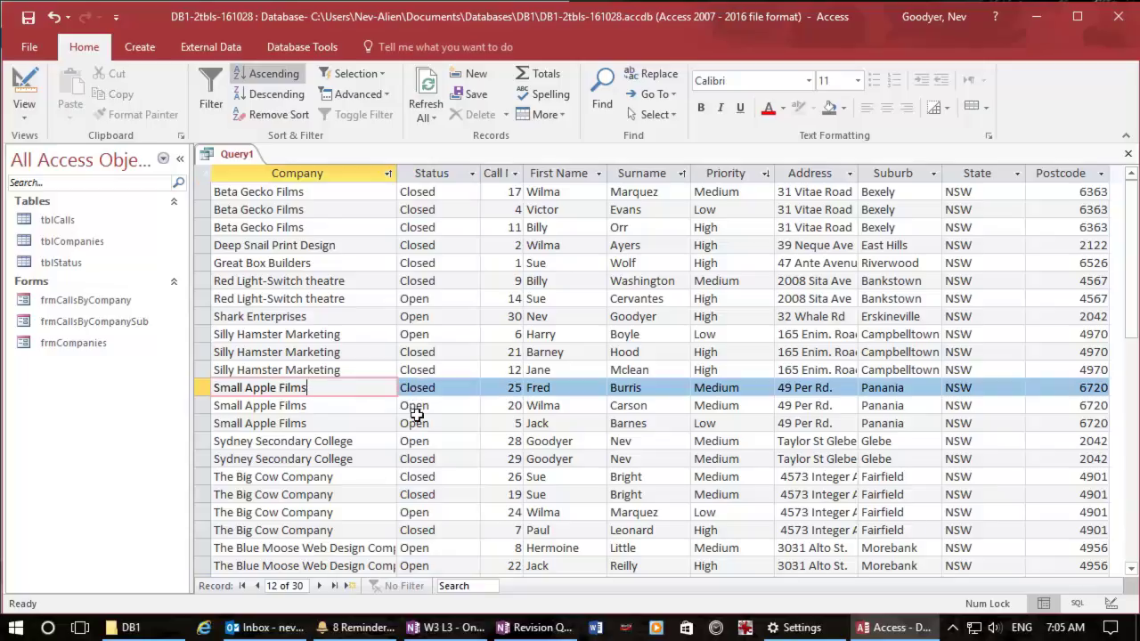
{"action": "left_click", "coordinate": [415, 415]}
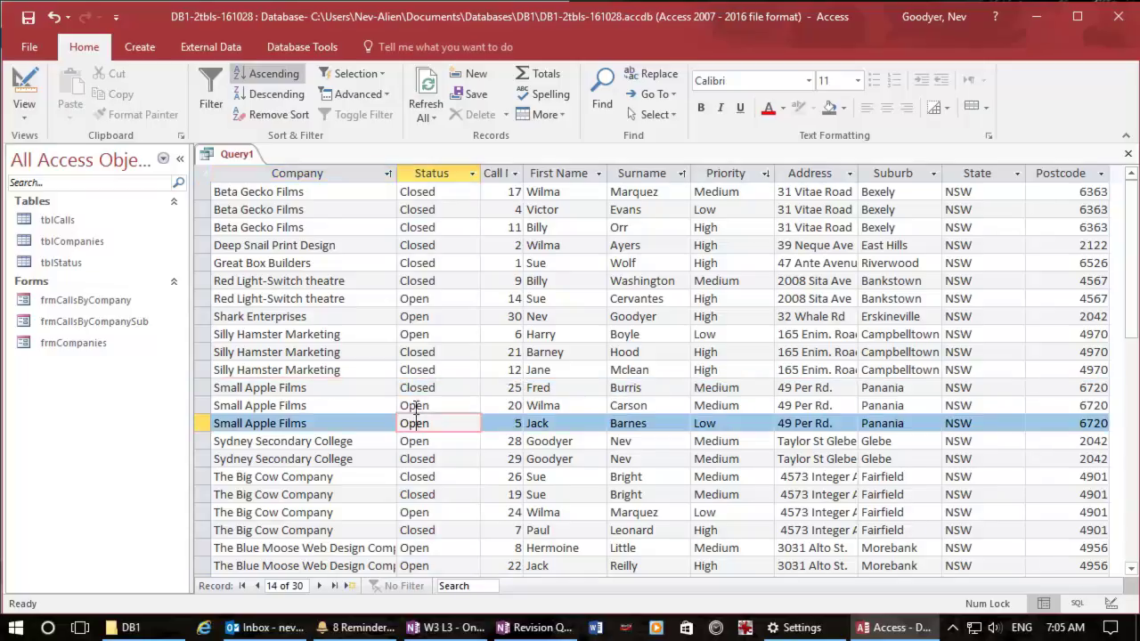
- Change the Status sort to Ascending and view the re-sorted results
{"action": "left_click", "coordinate": [21, 89]}
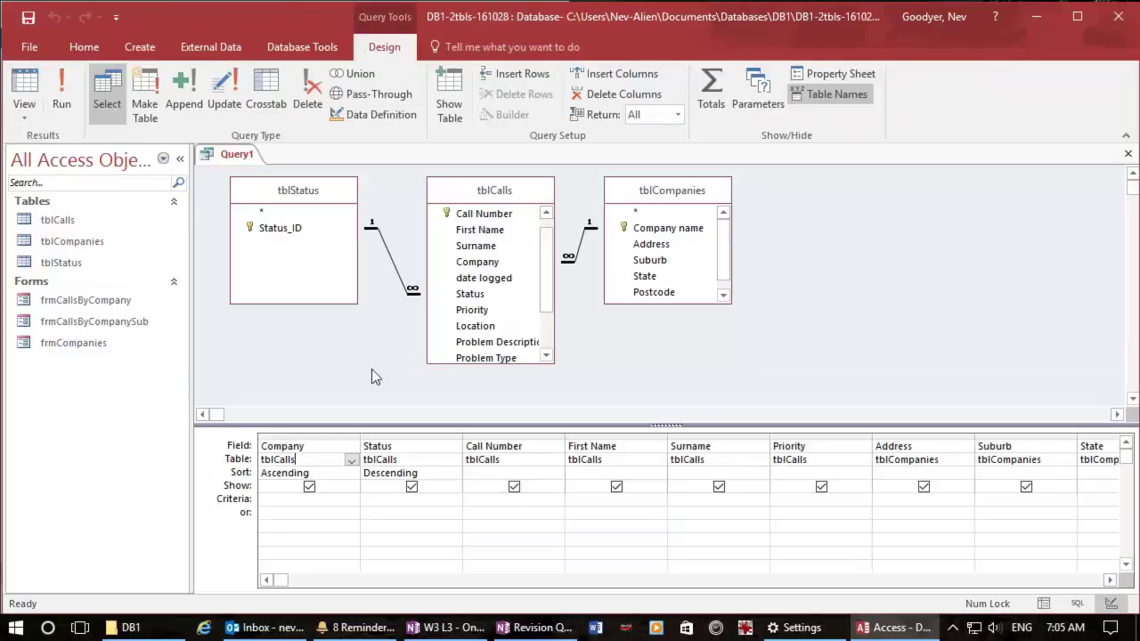
{"action": "left_click", "coordinate": [427, 475]}
{"action": "left_click", "coordinate": [454, 474]}
{"action": "left_click", "coordinate": [440, 484]}
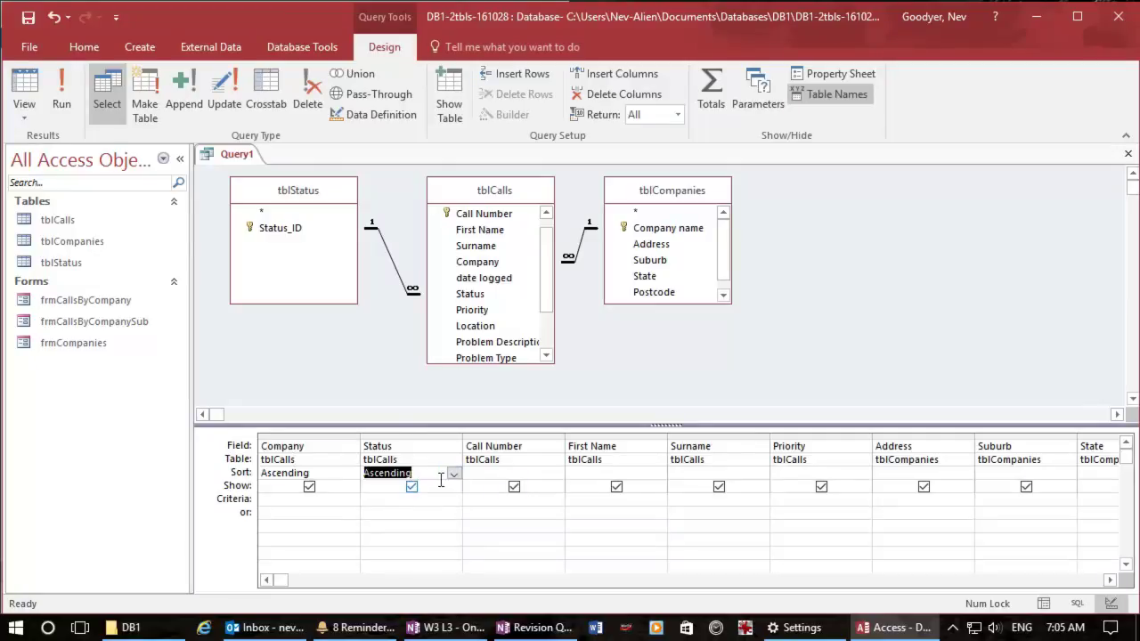
{"action": "left_click", "coordinate": [24, 89]}
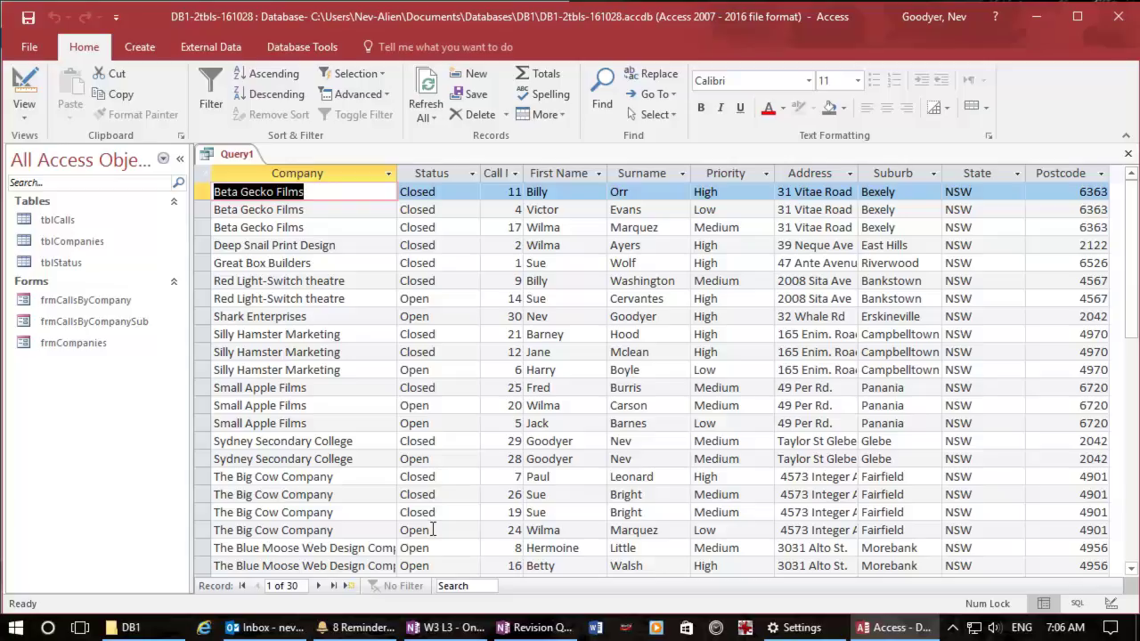
- Set the Status sort back to Descending and check The Big Cow Company's status order
{"action": "left_click", "coordinate": [24, 85]}
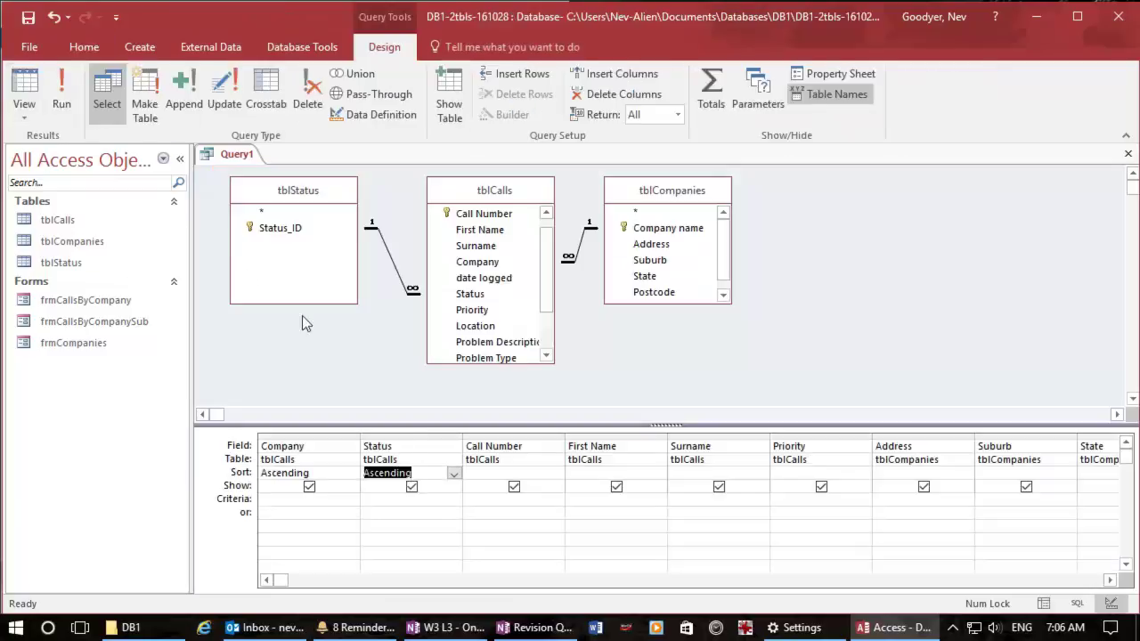
{"action": "left_click", "coordinate": [454, 472]}
{"action": "left_click", "coordinate": [452, 487]}
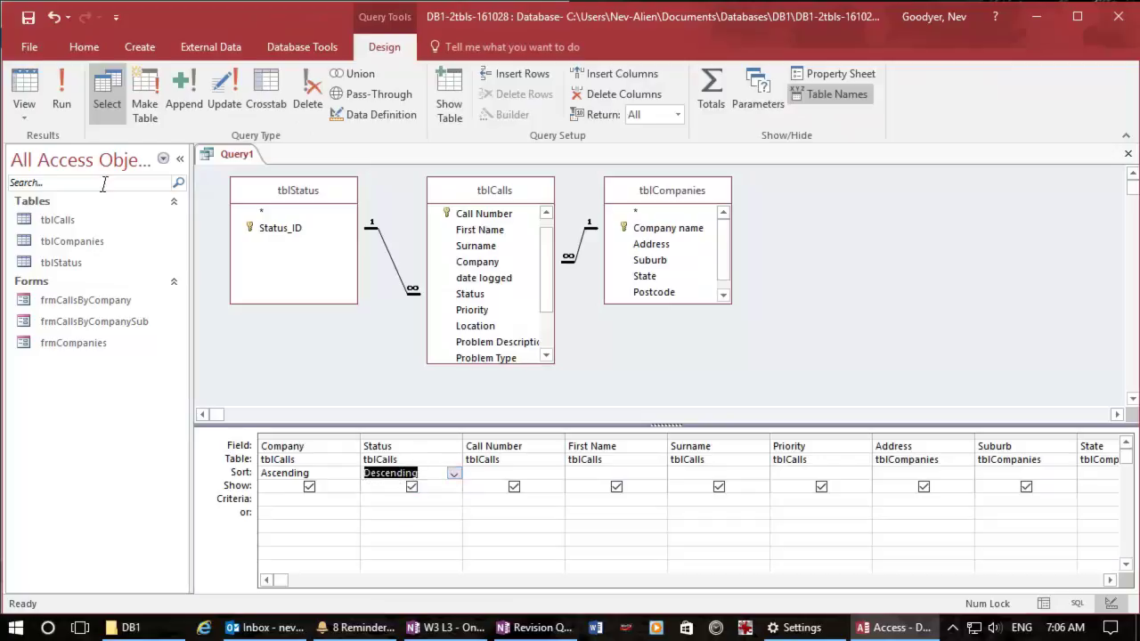
{"action": "left_click", "coordinate": [24, 89]}
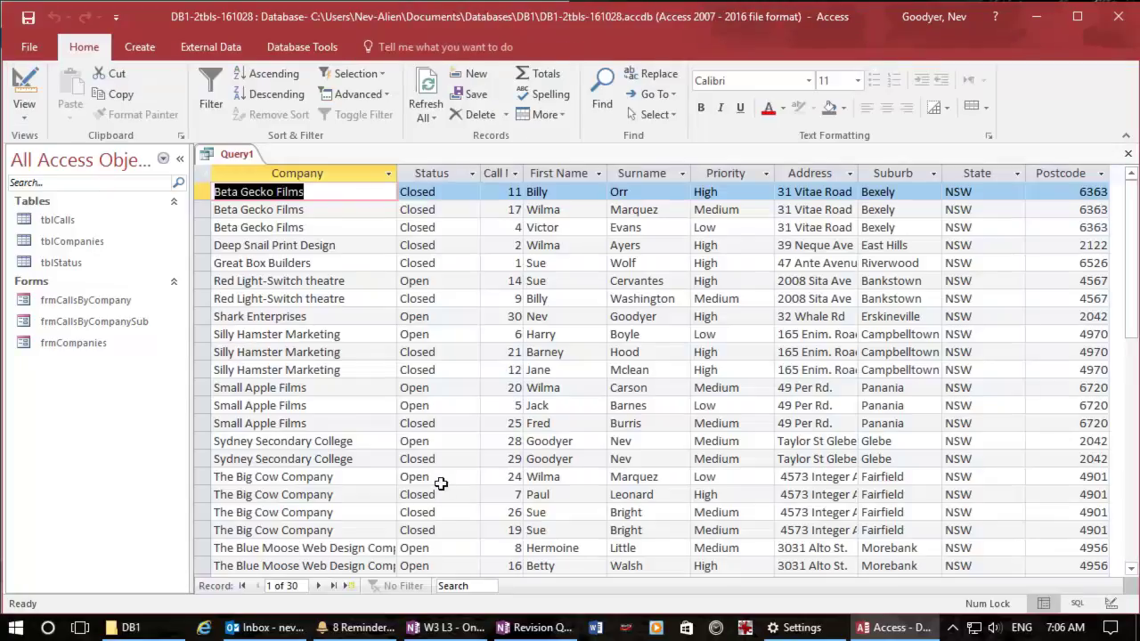
{"action": "left_click", "coordinate": [444, 479]}
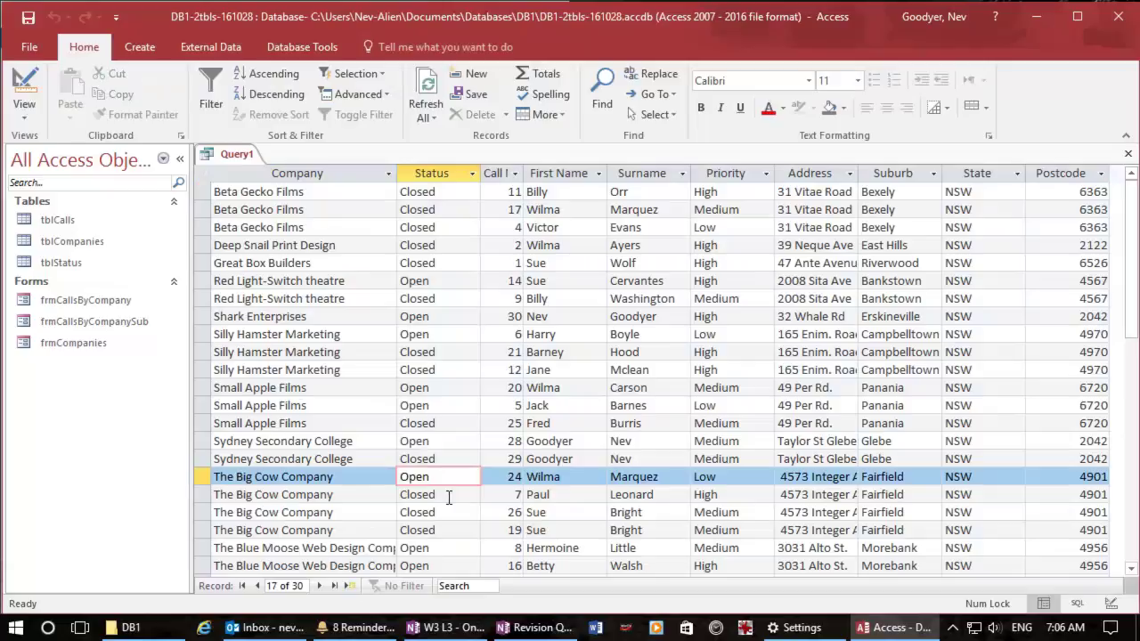
{"action": "left_click", "coordinate": [441, 496]}
{"action": "left_click", "coordinate": [445, 514]}
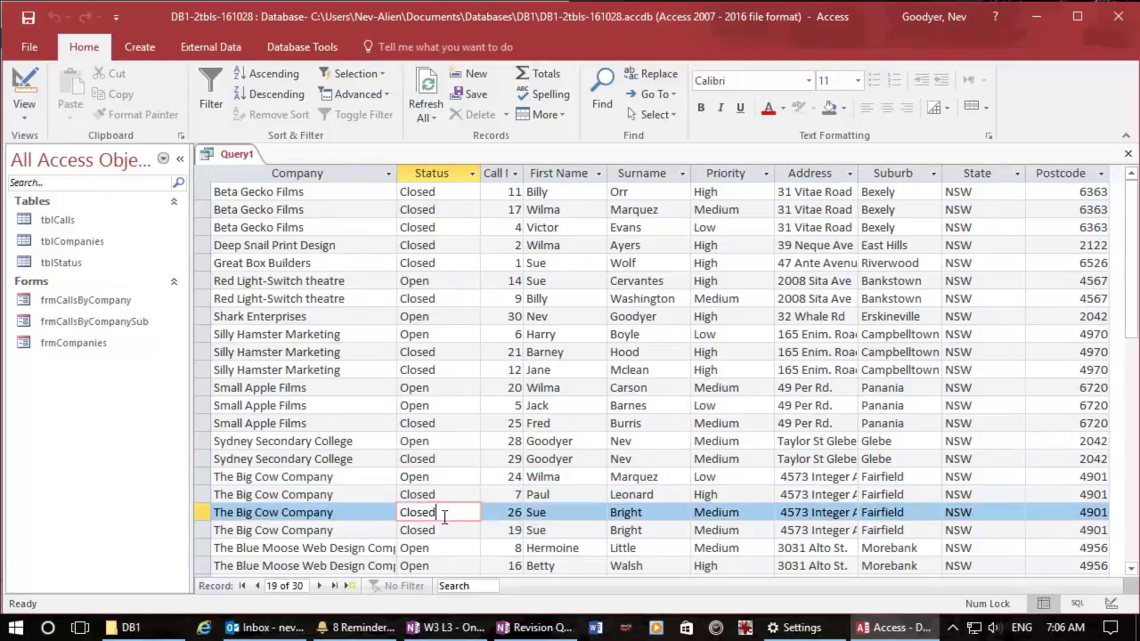
{"action": "left_click", "coordinate": [335, 477]}
{"action": "key", "text": "Tab"}
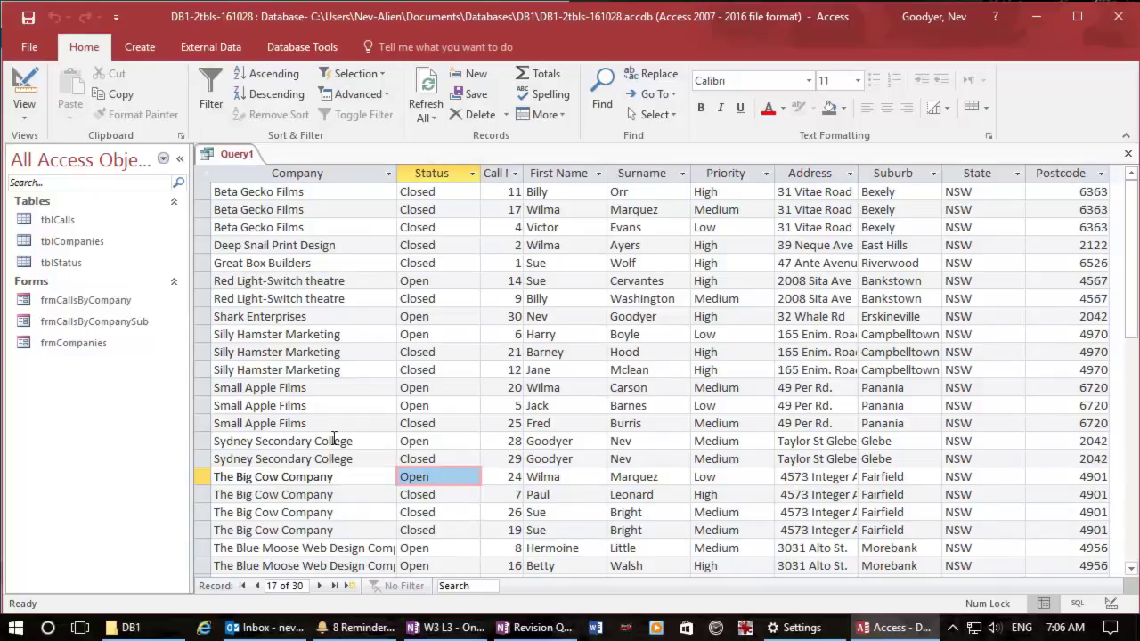
- Copy the Small Apple Films company name and go back to Design View
{"action": "left_click", "coordinate": [216, 387]}
{"action": "key", "text": "ctrl+c"}
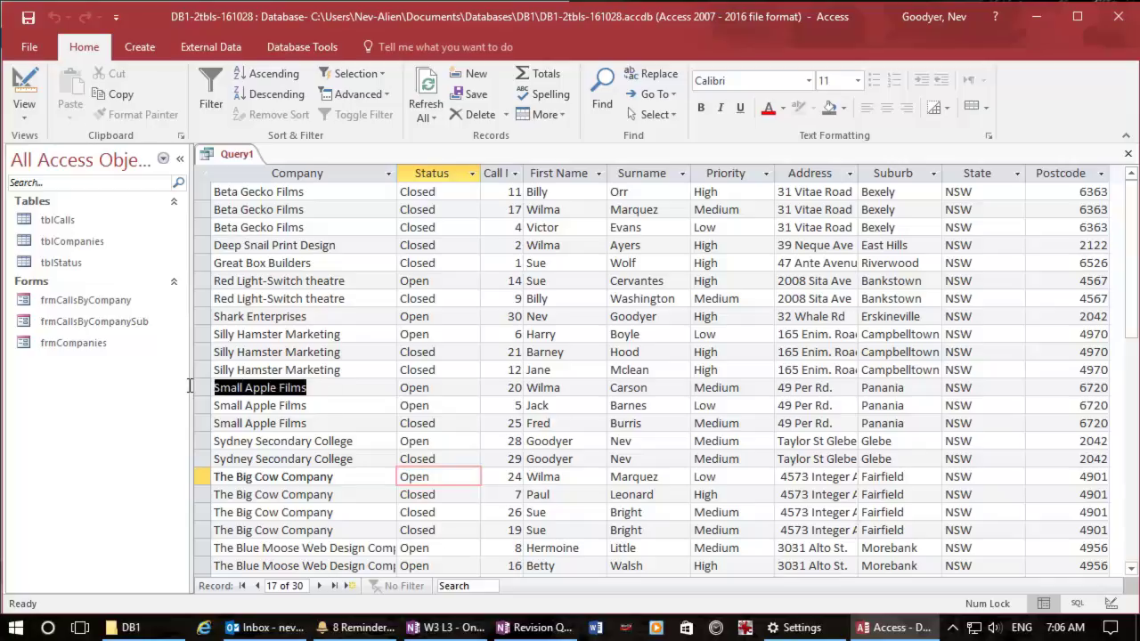
{"action": "left_click", "coordinate": [198, 388]}
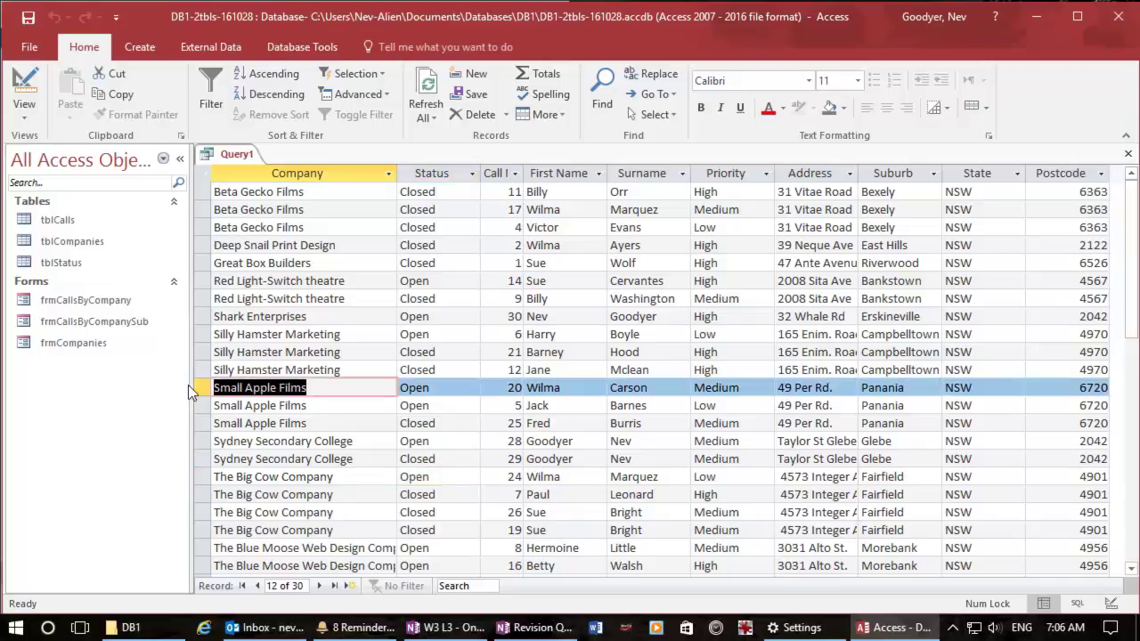
{"action": "left_click", "coordinate": [24, 89]}
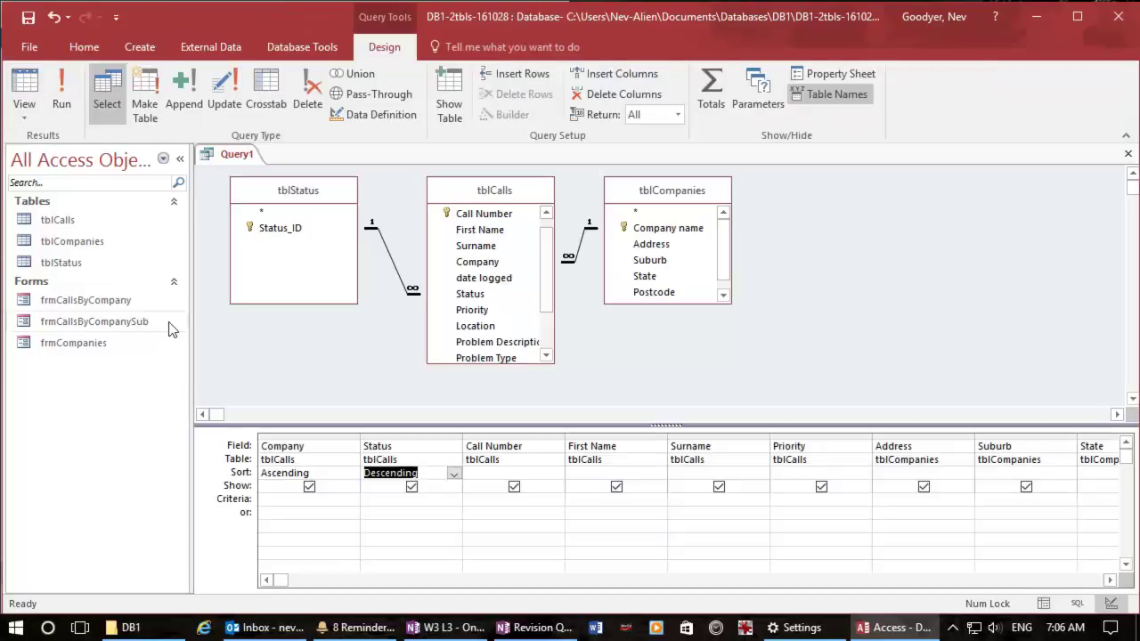
- Paste 'Small Apple Films' as the Company criteria and check its three matching calls
{"action": "left_click", "coordinate": [302, 505]}
{"action": "key", "text": "ctrl+v"}
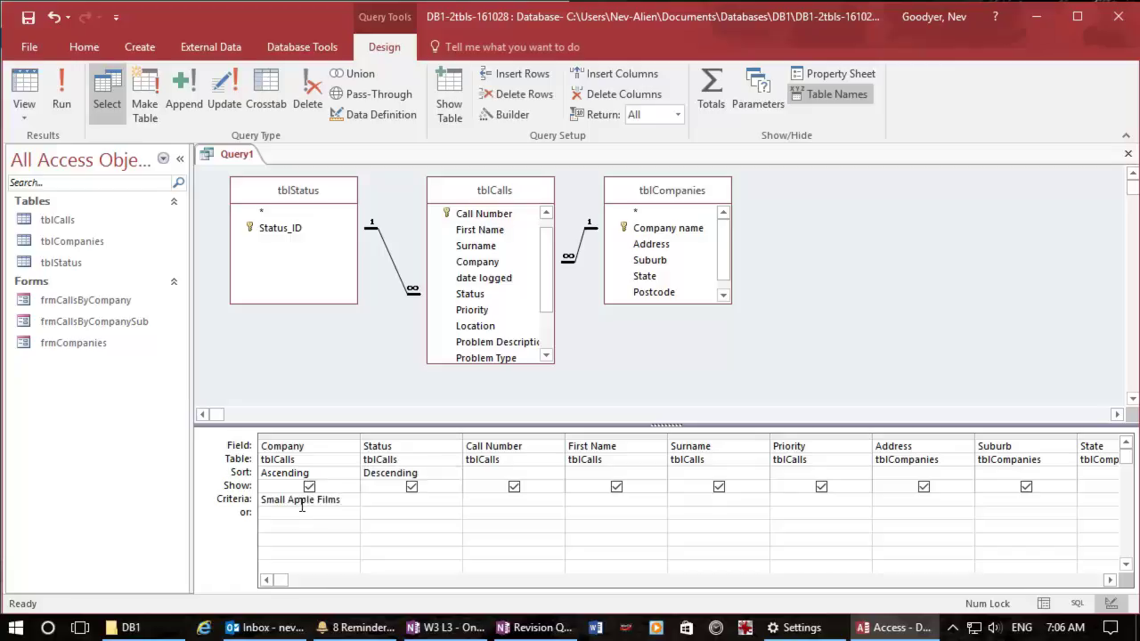
{"action": "key", "text": "Tab"}
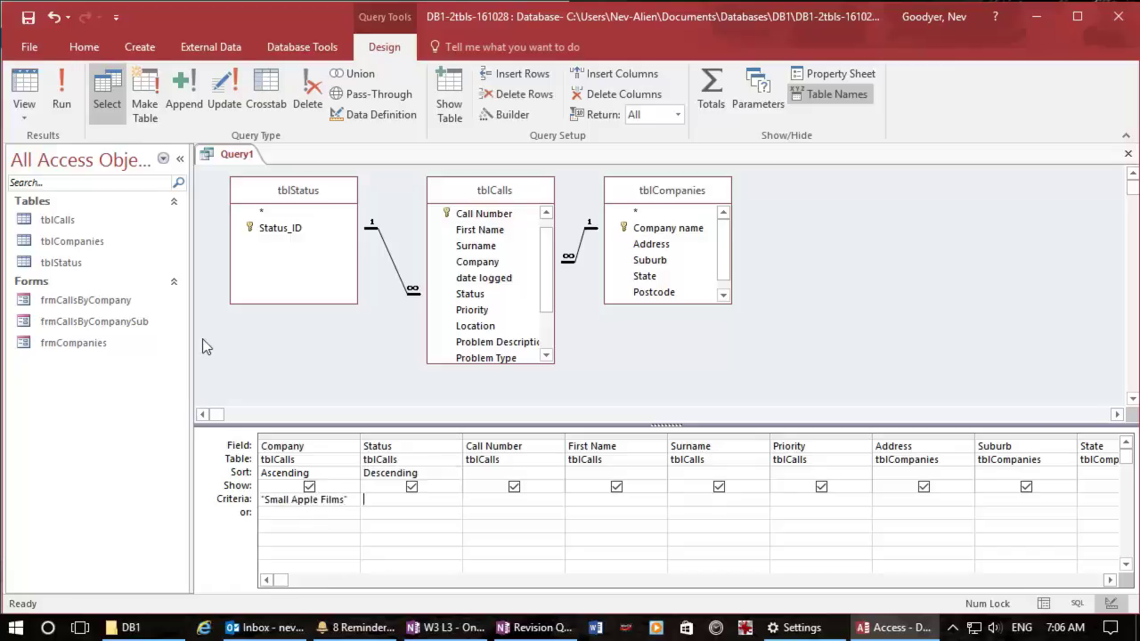
{"action": "left_click", "coordinate": [18, 93]}
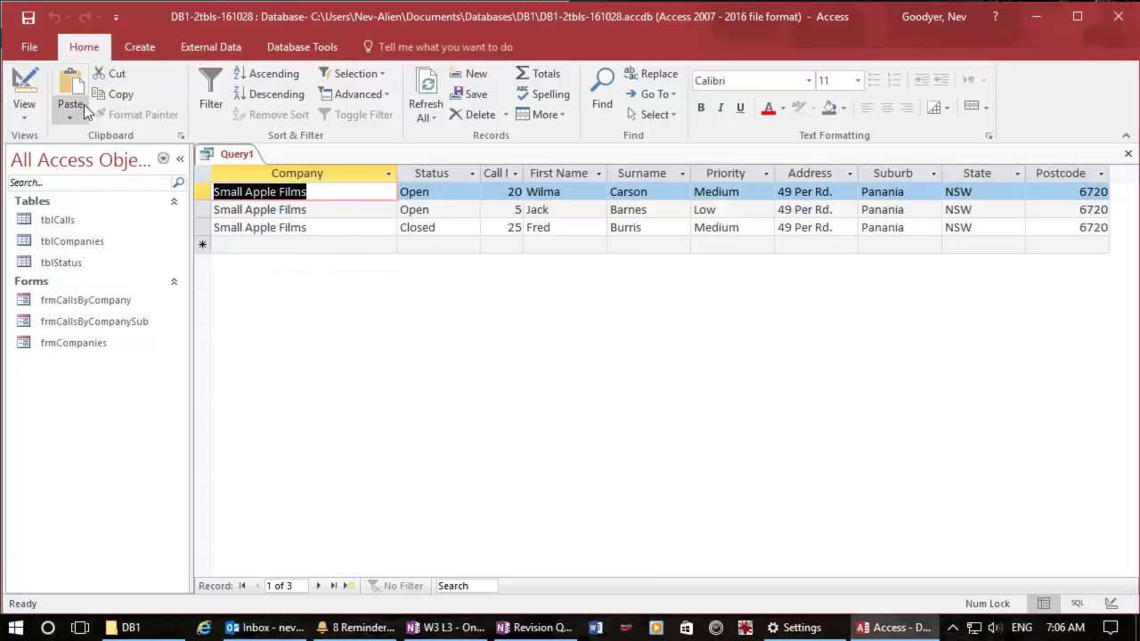
{"action": "left_click", "coordinate": [34, 91]}
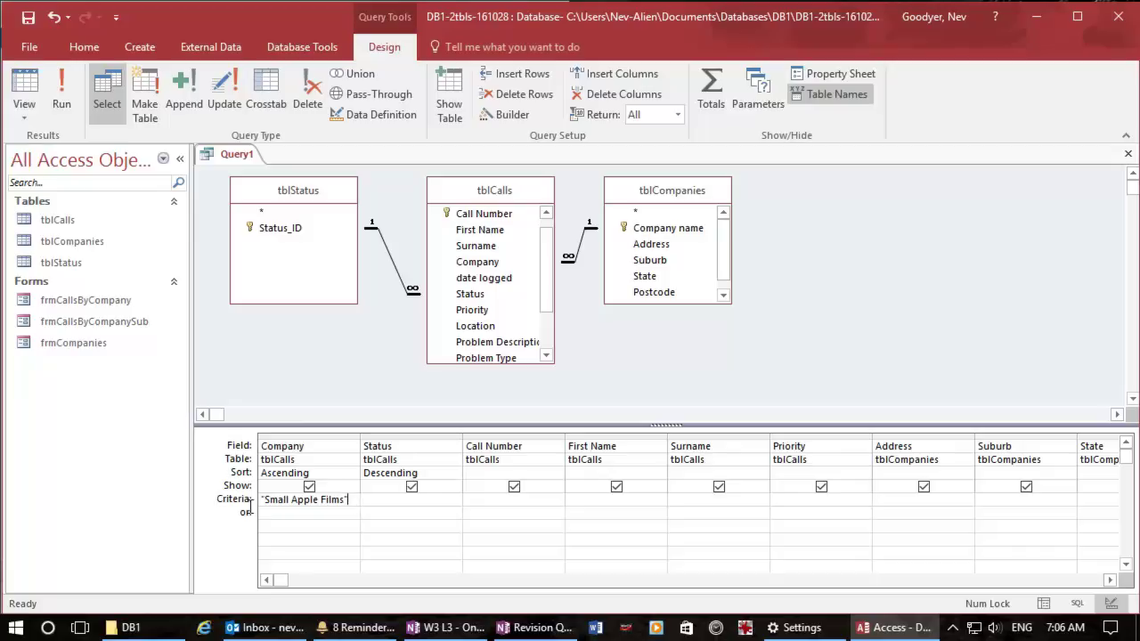
{"action": "left_click", "coordinate": [251, 501]}
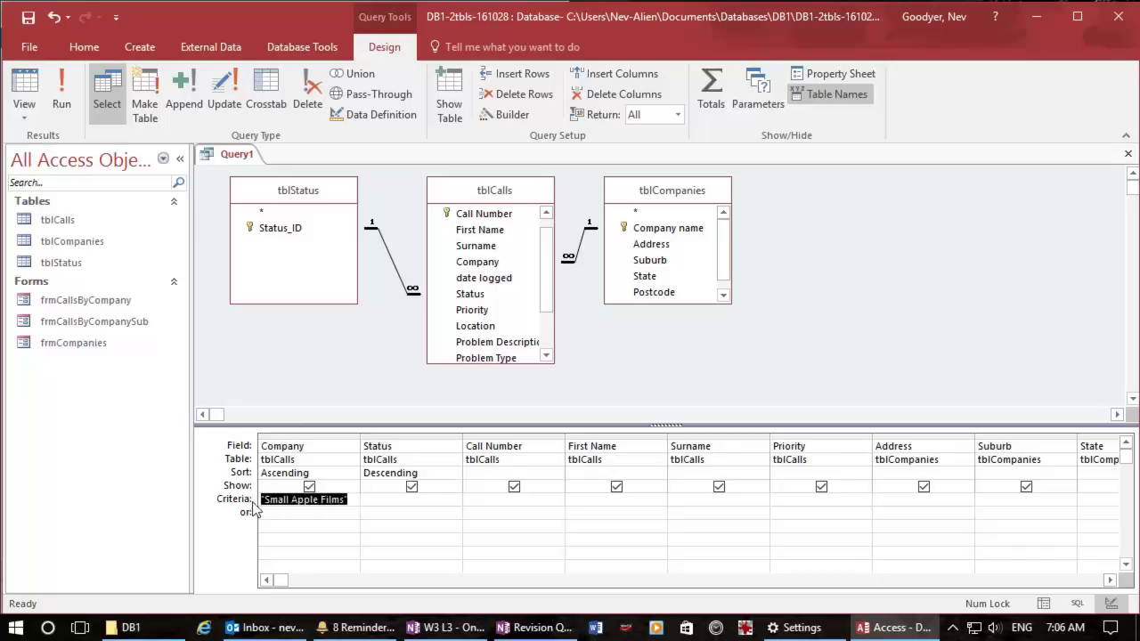
- Replace the Company criteria with t*, giving Like "t*" and 14 matching calls
{"action": "type", "text": "t"}
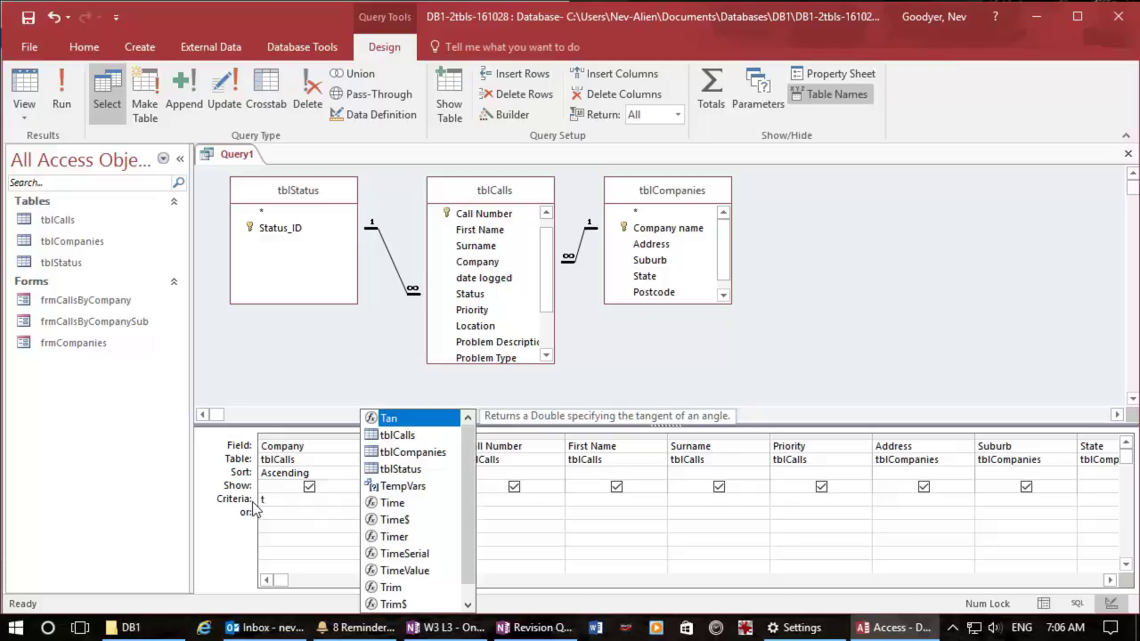
{"action": "type", "text": "*"}
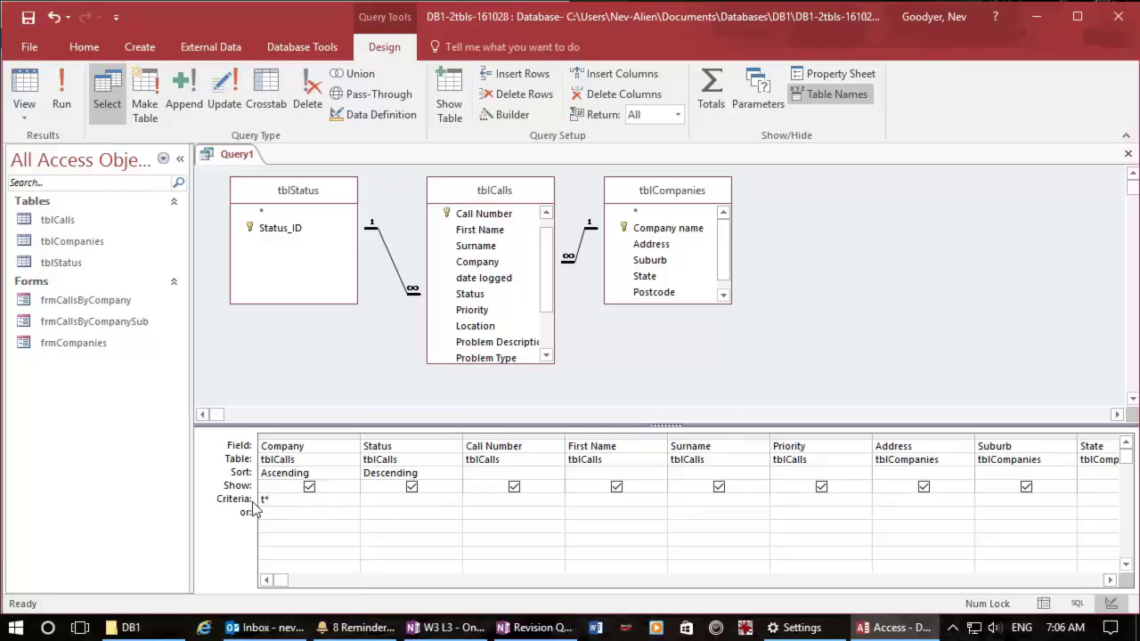
{"action": "key", "text": "Tab"}
{"action": "left_click", "coordinate": [25, 82]}
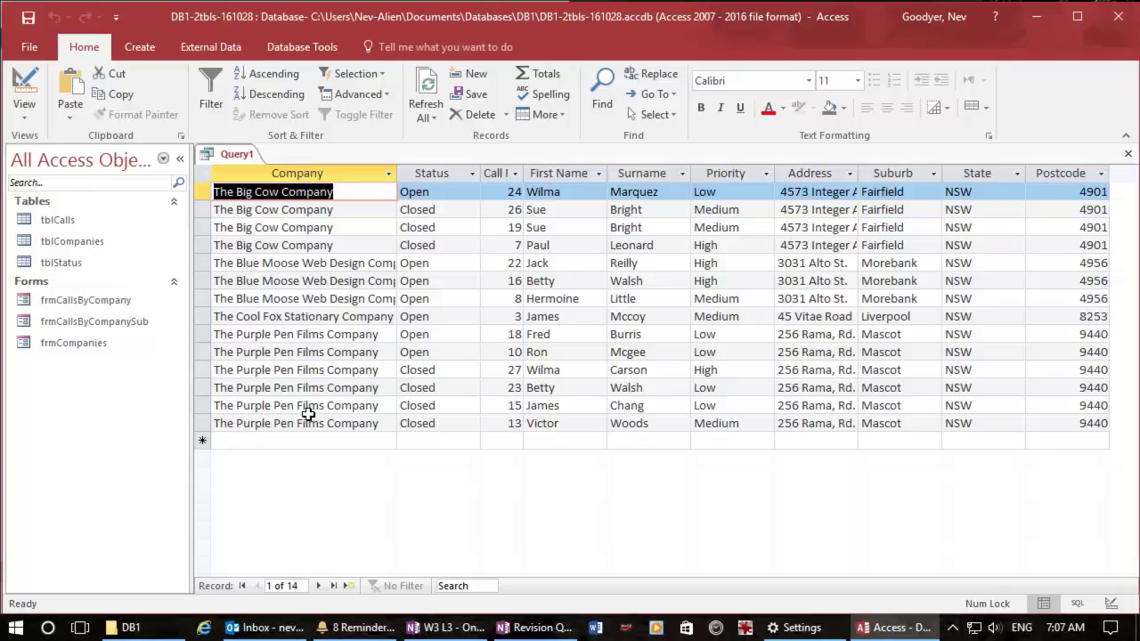
{"action": "left_click", "coordinate": [25, 86]}
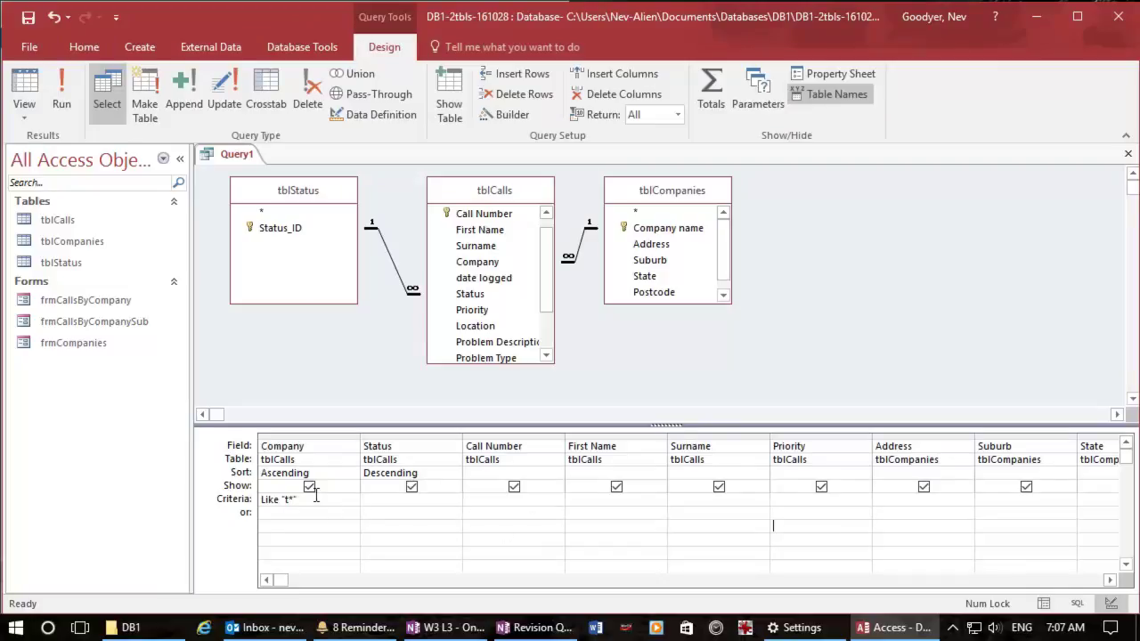
- Save the query under the name qryCompanyDetails
{"action": "left_click", "coordinate": [31, 49]}
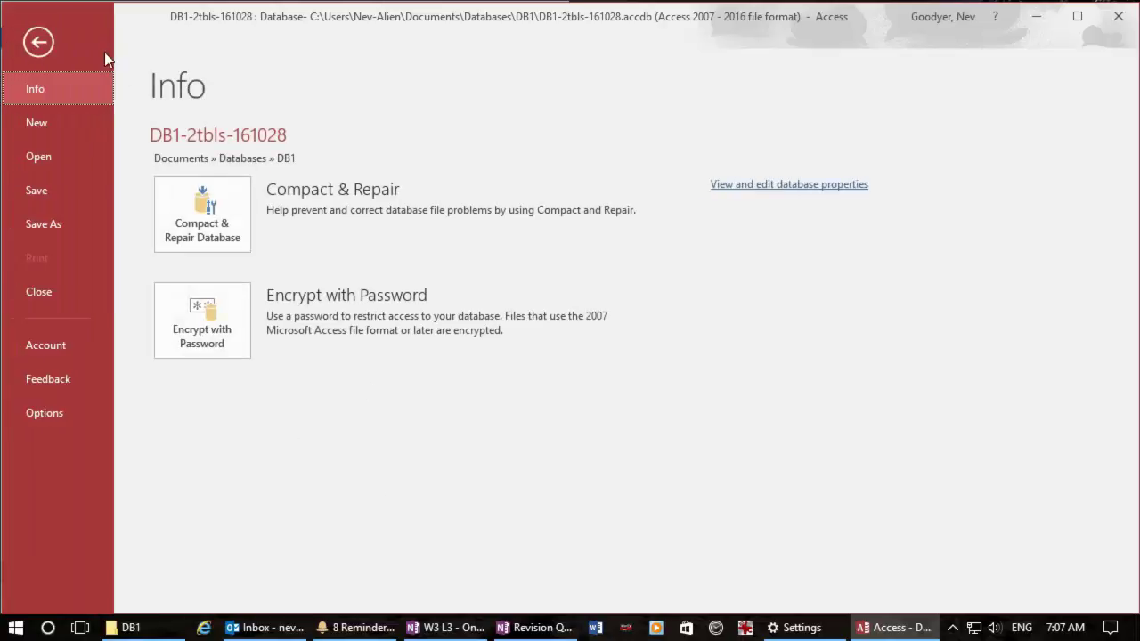
{"action": "left_click", "coordinate": [45, 42]}
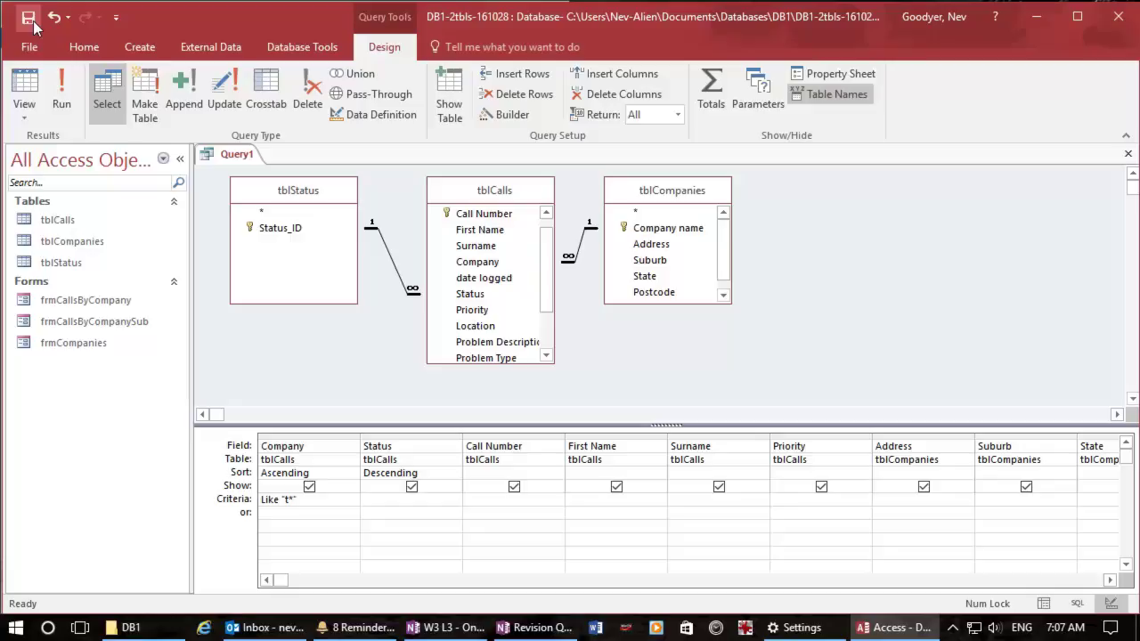
{"action": "left_click", "coordinate": [30, 19]}
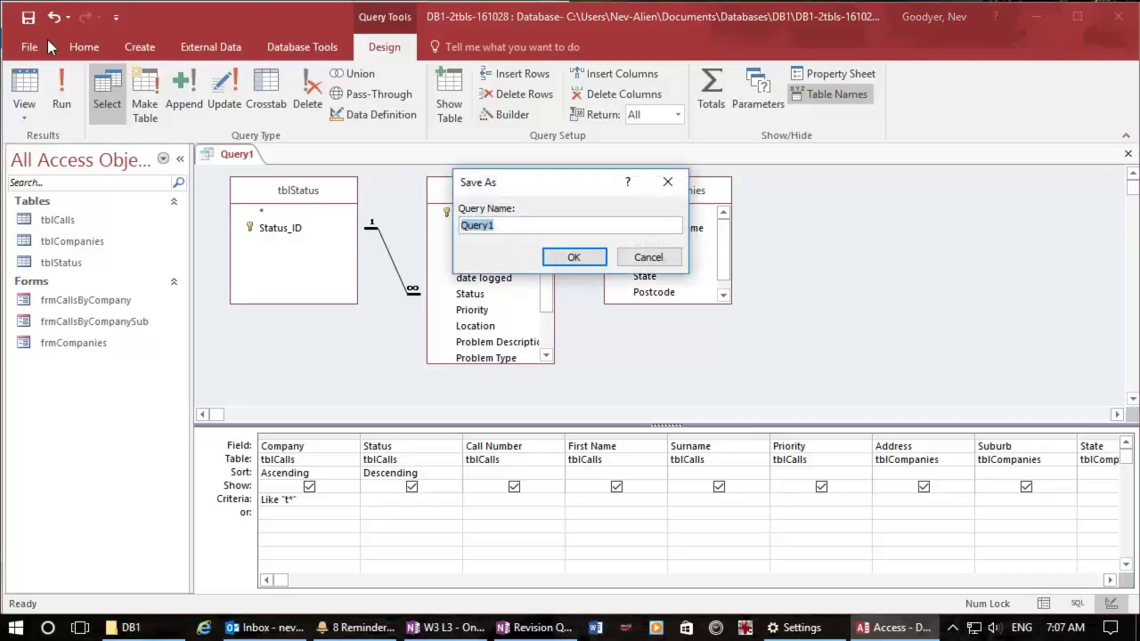
{"action": "type", "text": "qryCompanyDetails"}
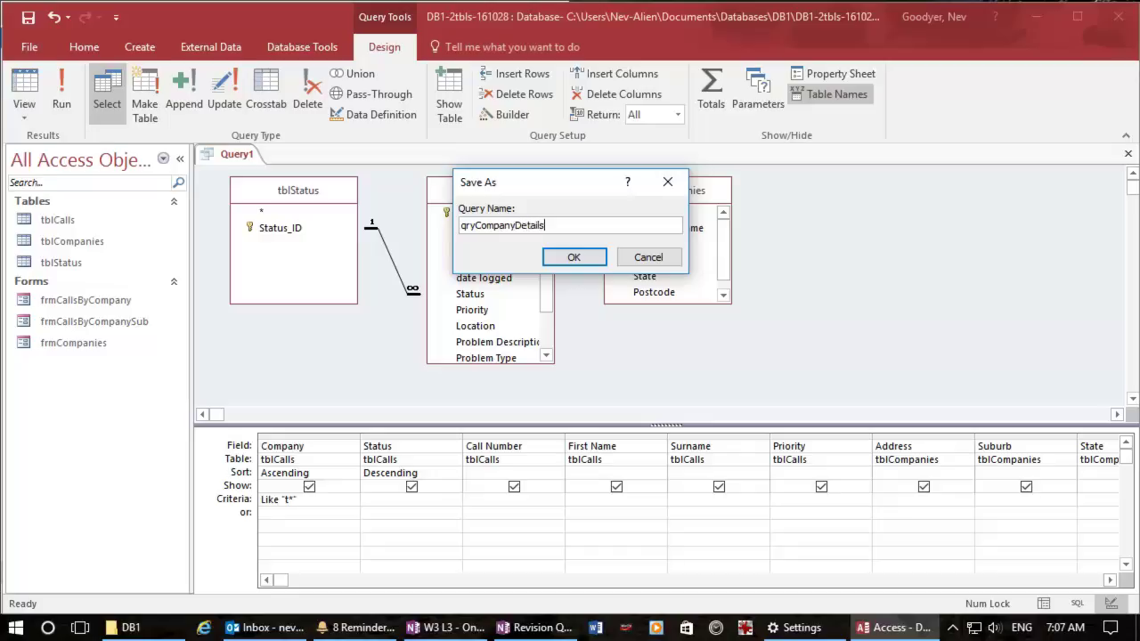
{"action": "left_click", "coordinate": [577, 257]}
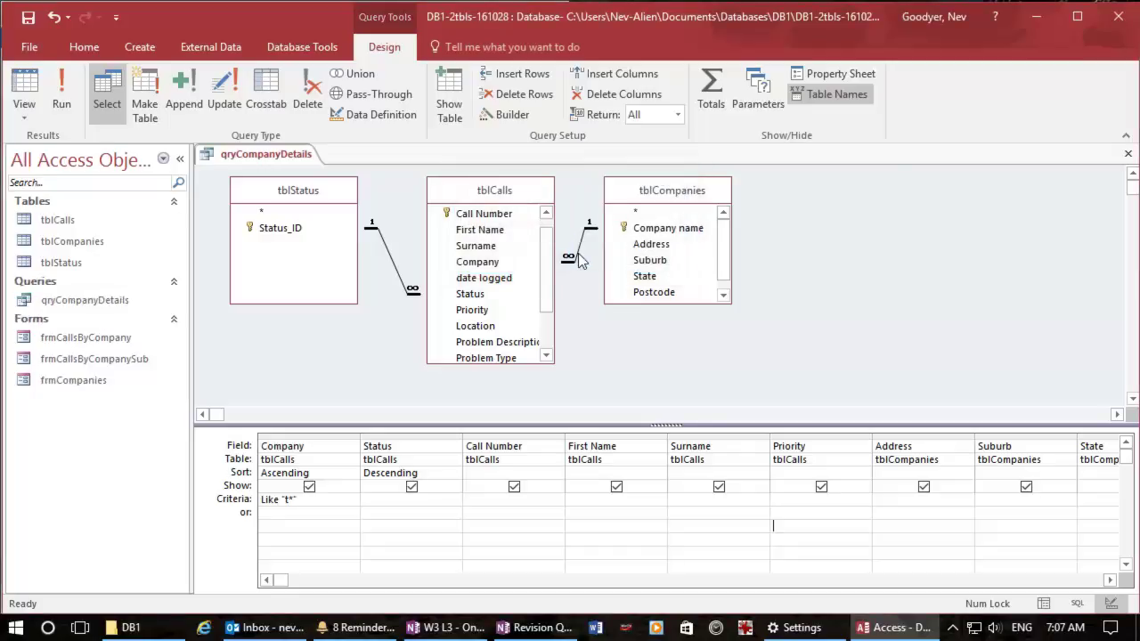
- Close qryCompanyDetails and launch the Crosstab Query Wizard from Create > Query Wizard
{"action": "left_click", "coordinate": [1129, 155]}
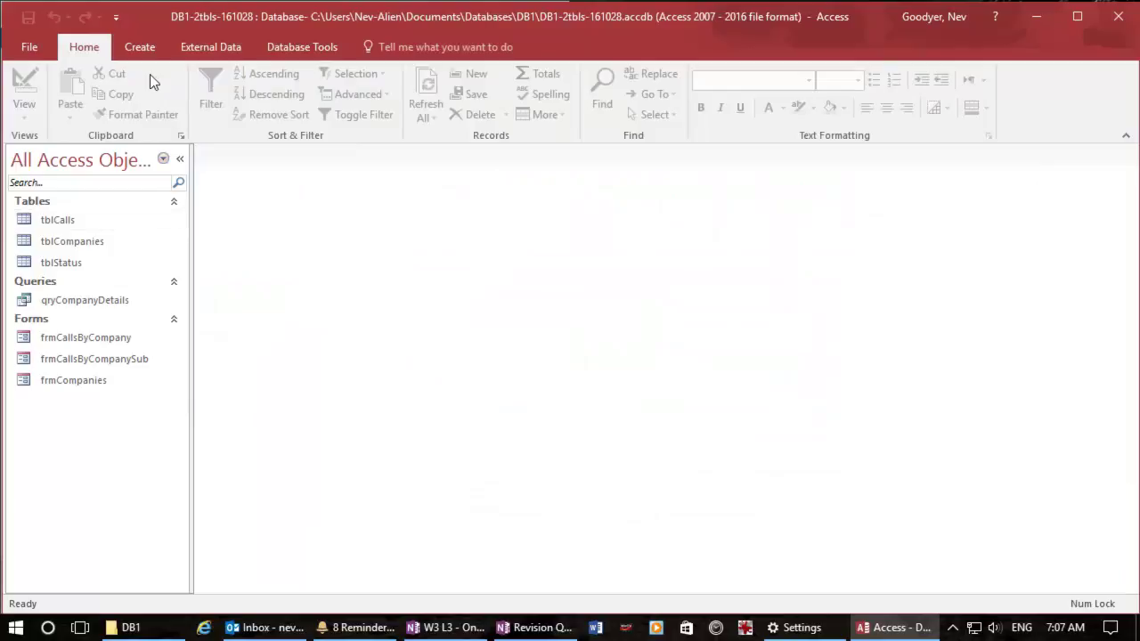
{"action": "left_click", "coordinate": [140, 48]}
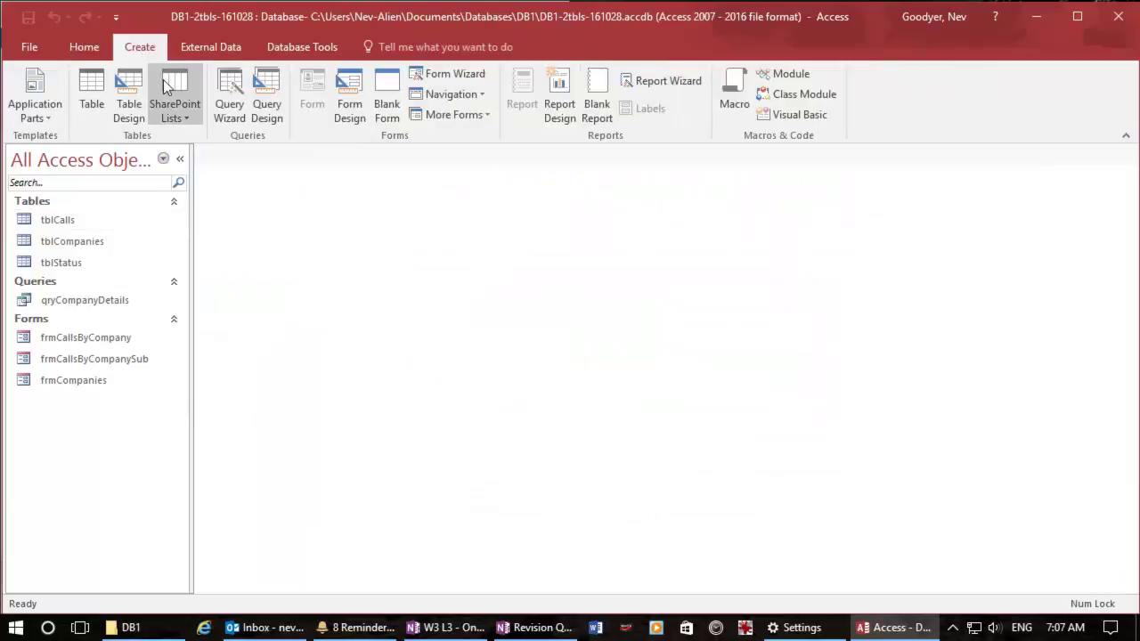
{"action": "left_click", "coordinate": [238, 93]}
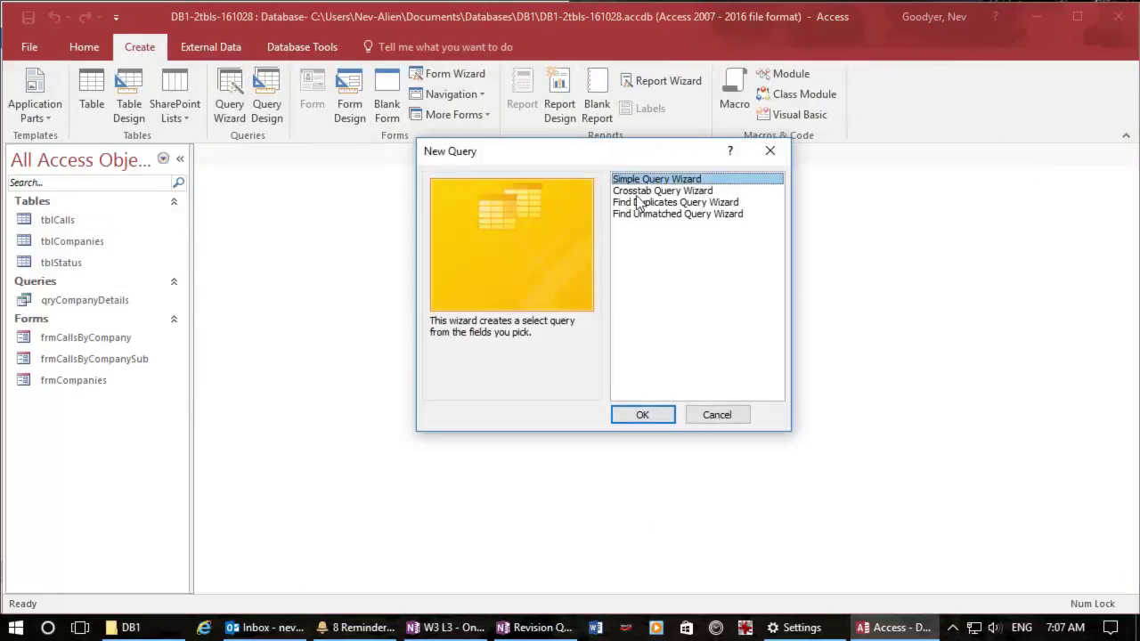
{"action": "left_click", "coordinate": [646, 192]}
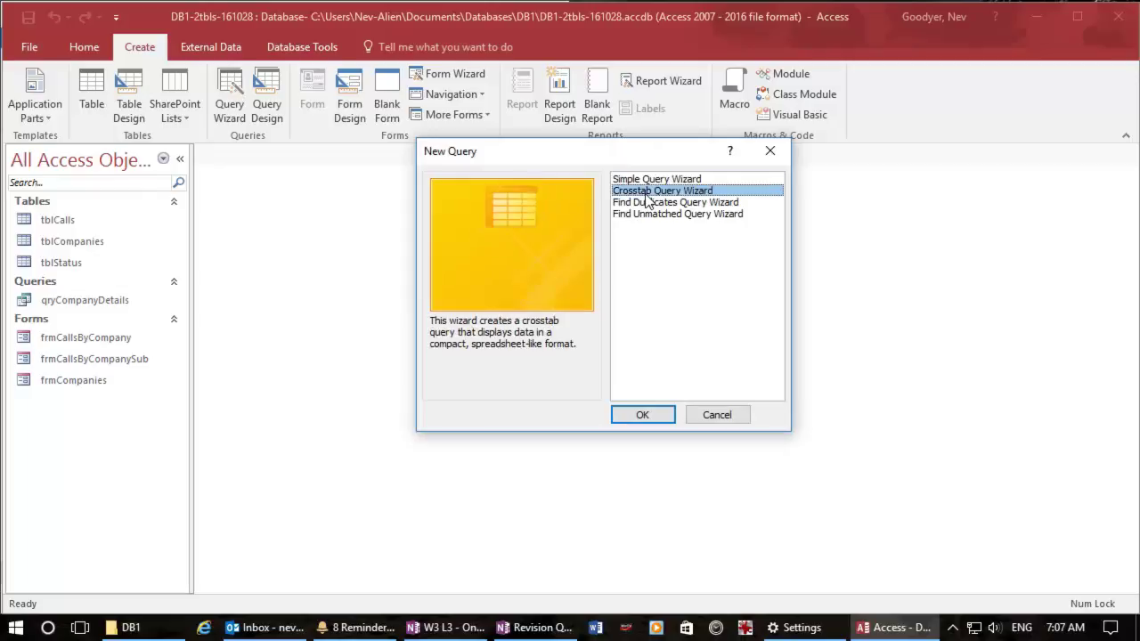
{"action": "left_click", "coordinate": [642, 414]}
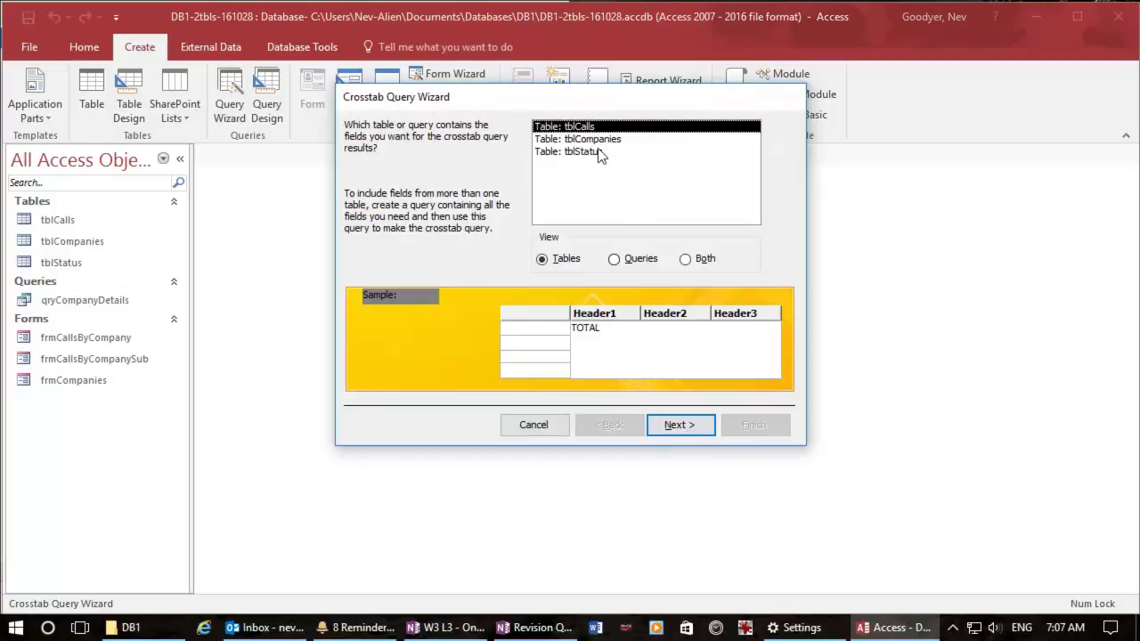
- Use tblCalls as the source with Company, Surname and First Name as row headings
{"action": "left_click", "coordinate": [669, 426]}
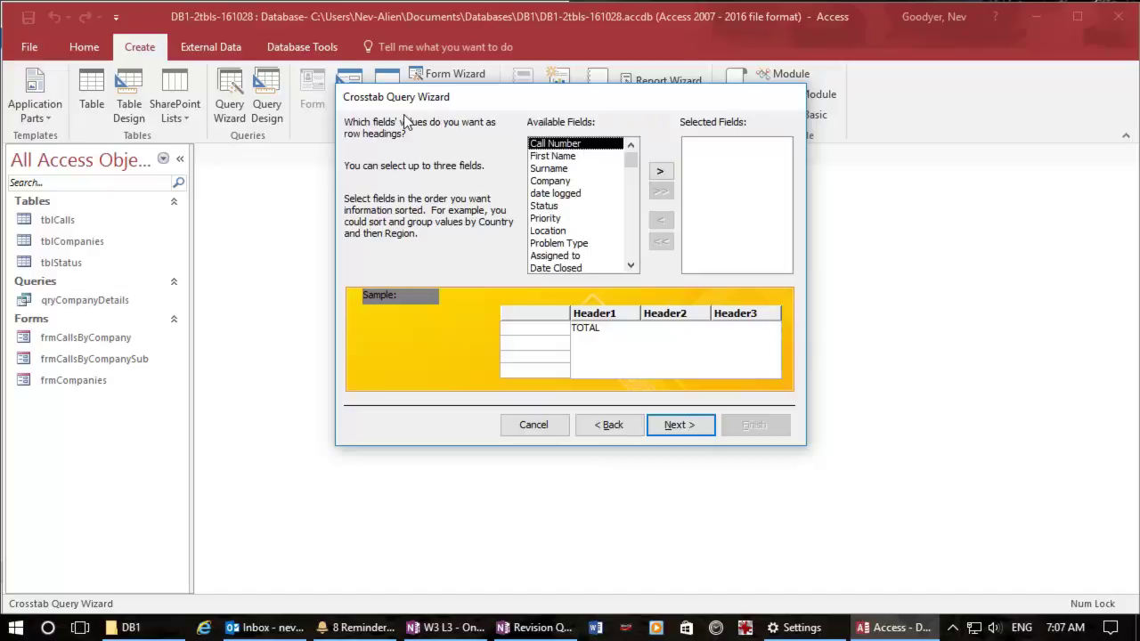
{"action": "left_click", "coordinate": [549, 182]}
{"action": "double_click", "coordinate": [550, 182]}
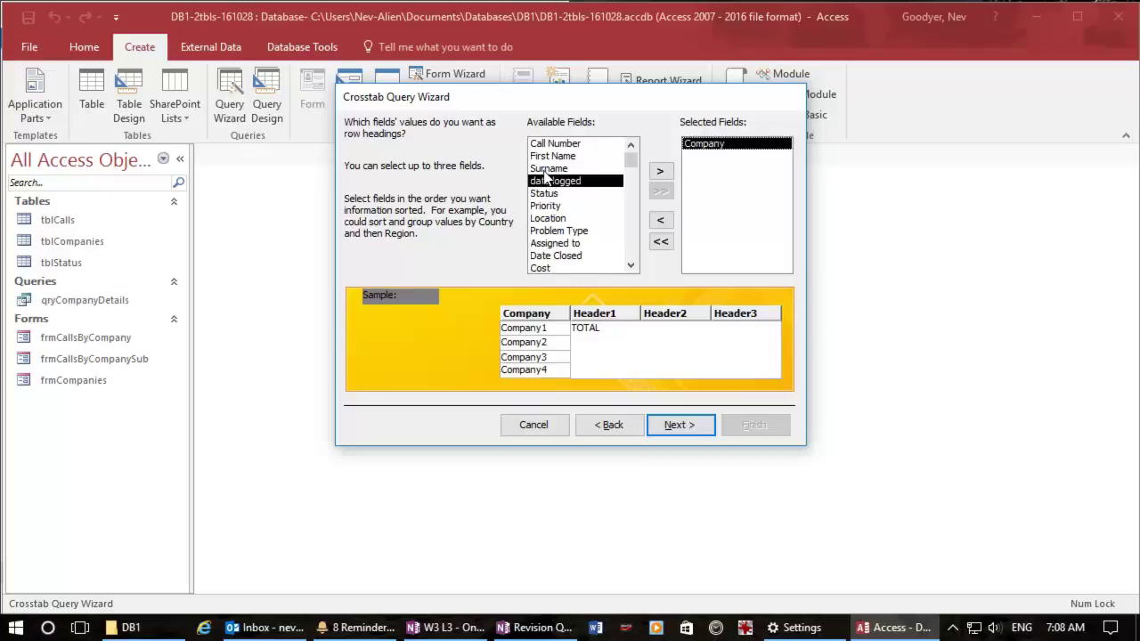
{"action": "double_click", "coordinate": [543, 169]}
{"action": "left_click", "coordinate": [541, 159]}
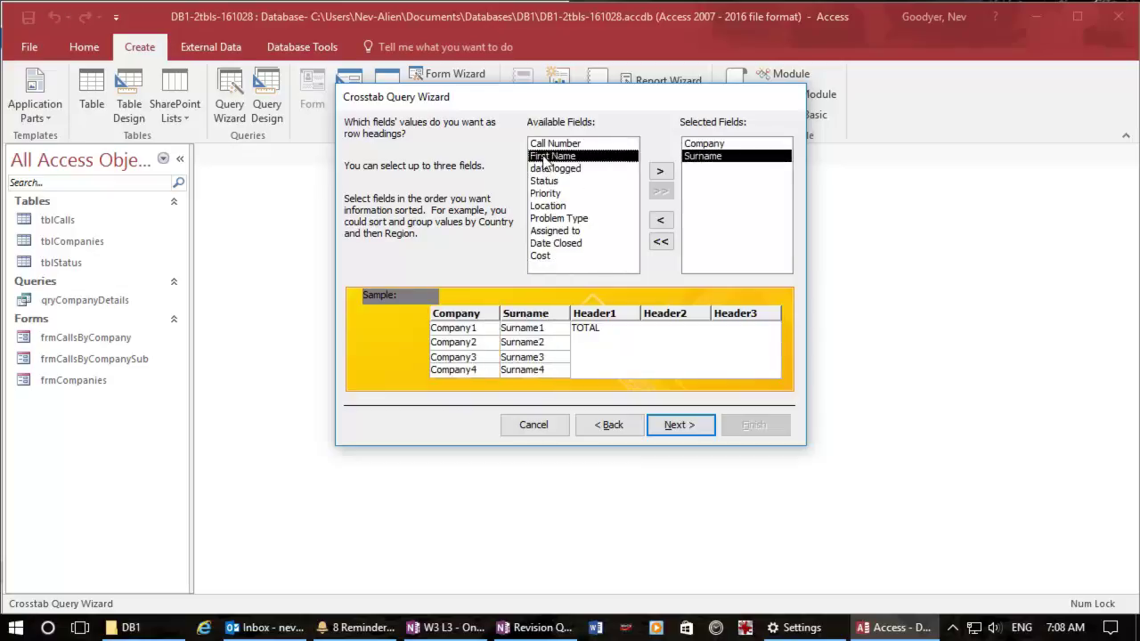
{"action": "double_click", "coordinate": [542, 159]}
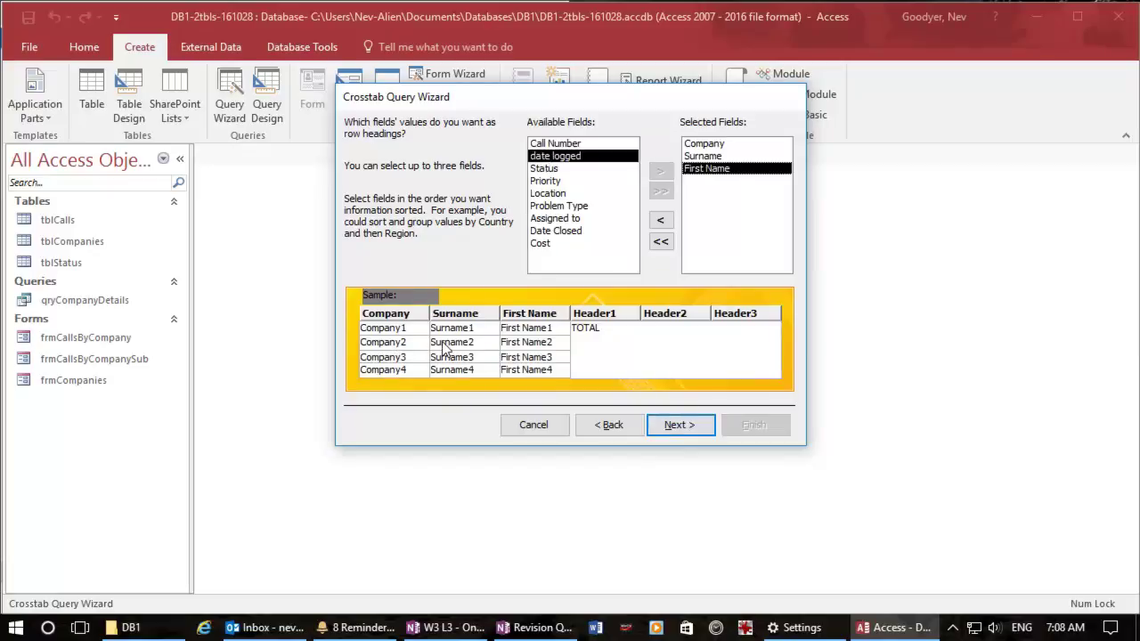
{"action": "left_click", "coordinate": [677, 424]}
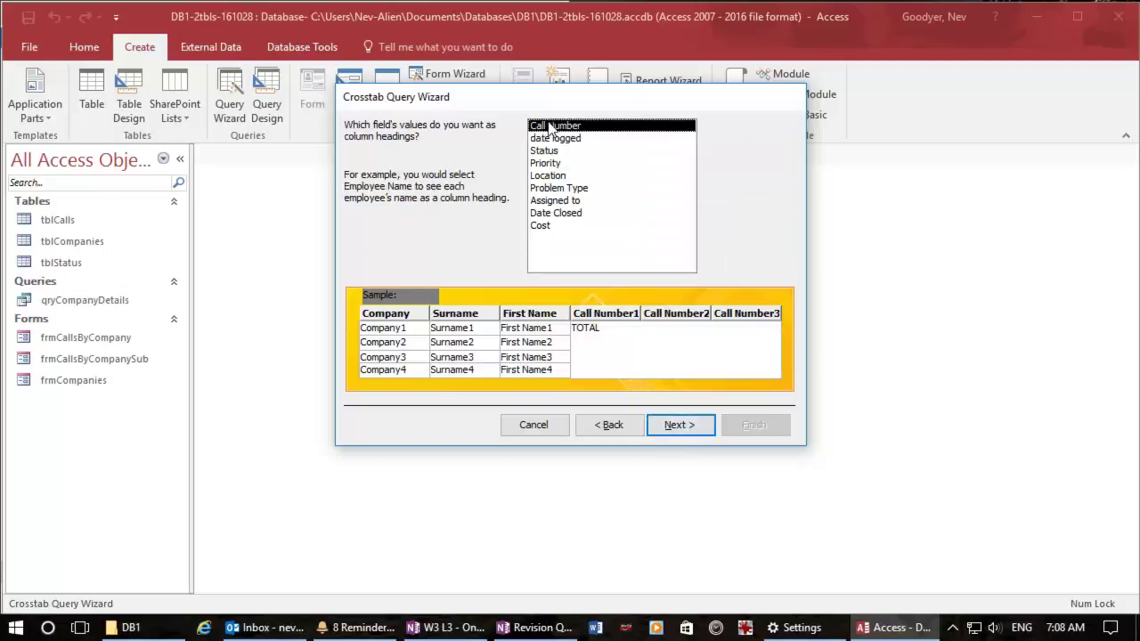
- Use Priority for column headings and Count of Call Number as the calculated value
{"action": "left_click", "coordinate": [677, 425]}
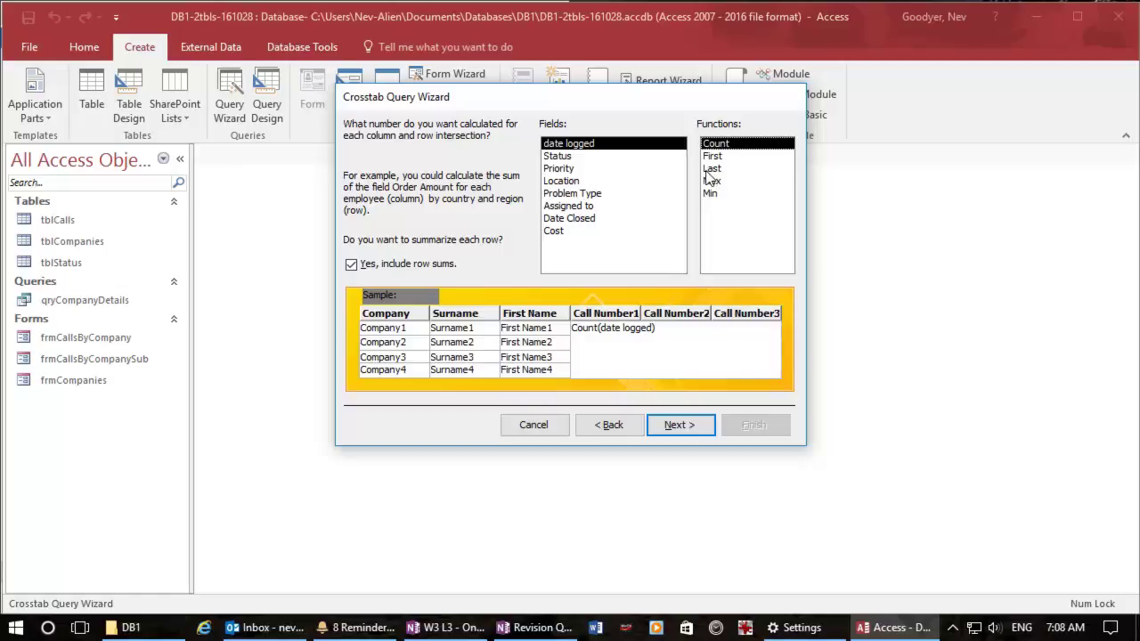
{"action": "left_click", "coordinate": [615, 426]}
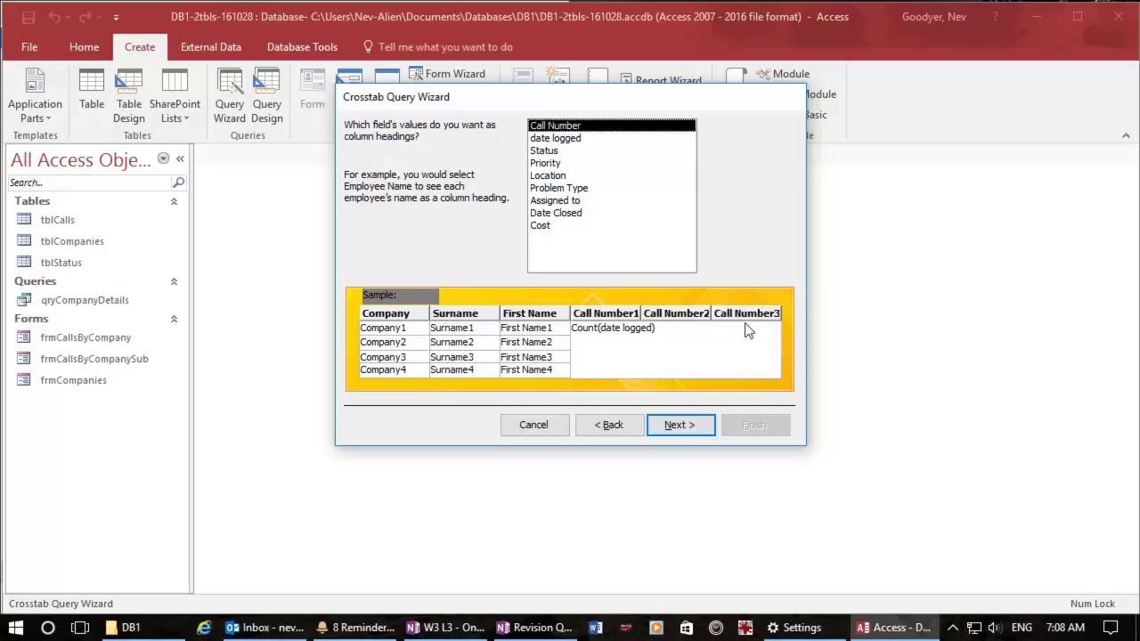
{"action": "left_click", "coordinate": [540, 164]}
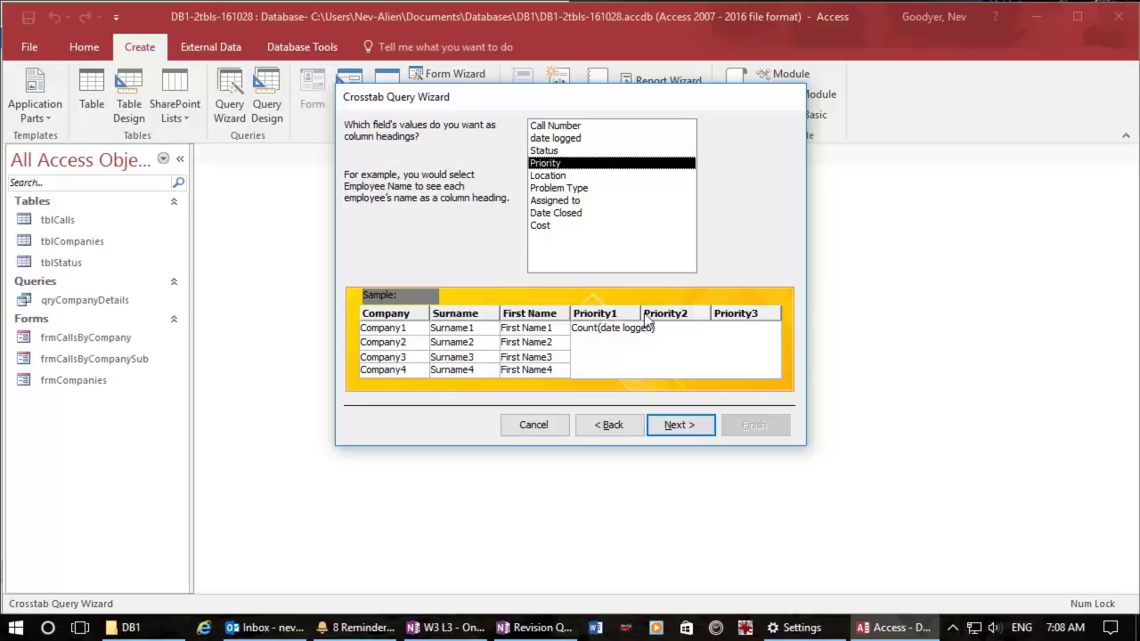
{"action": "left_click", "coordinate": [678, 426]}
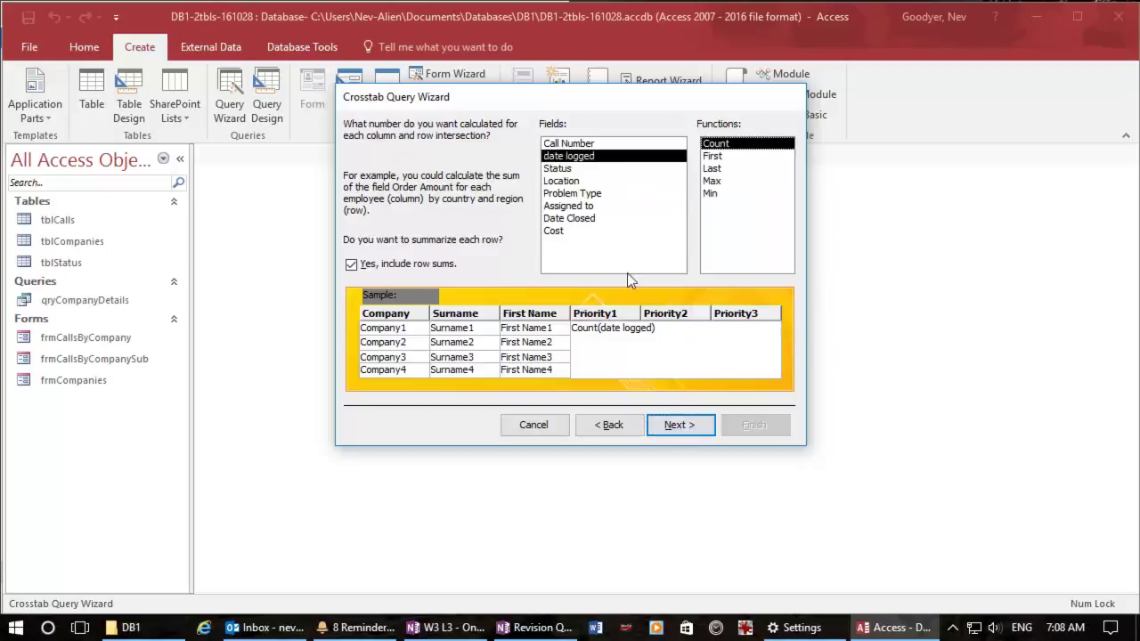
{"action": "left_click", "coordinate": [569, 144]}
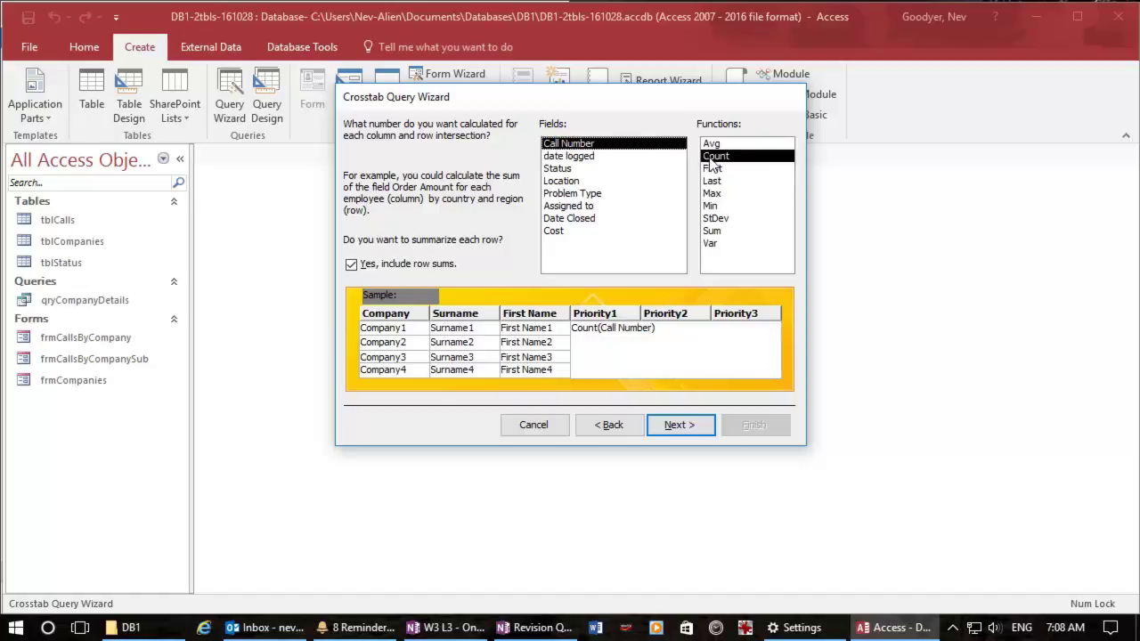
{"action": "left_click", "coordinate": [681, 426]}
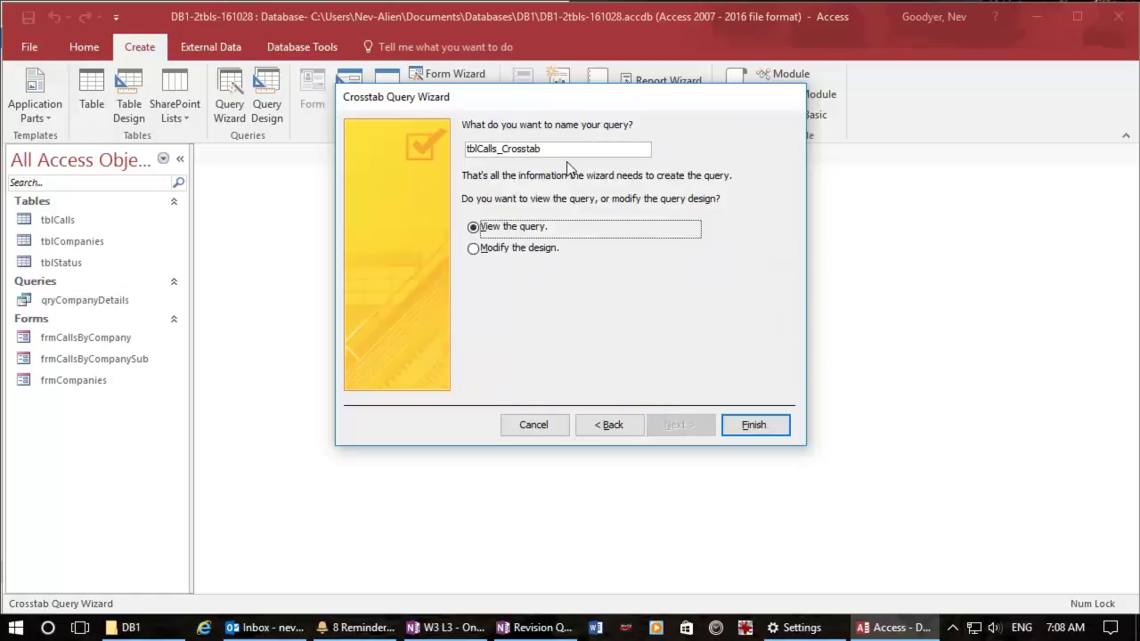
- Name the crosstab qryCalls_Crosstab and finish, showing High, Low and Medium call counts
{"action": "left_click", "coordinate": [480, 152]}
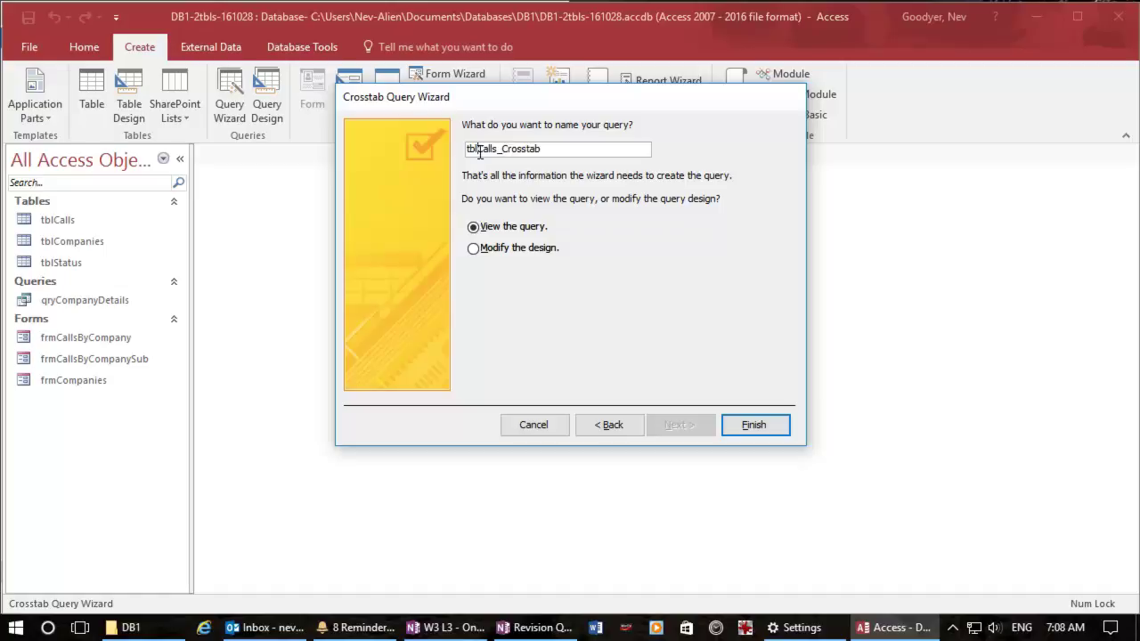
{"action": "key", "text": "BackSpace"}
{"action": "key", "text": "BackSpace"}
{"action": "key", "text": "BackSpace"}
{"action": "type", "text": "qry"}
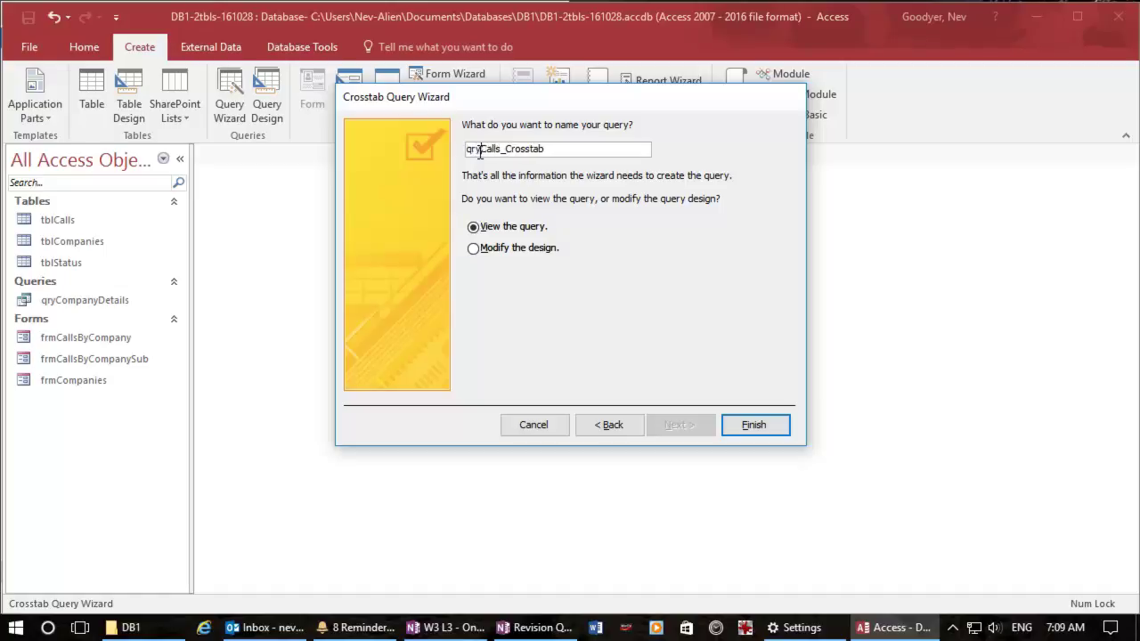
{"action": "left_click", "coordinate": [753, 425]}
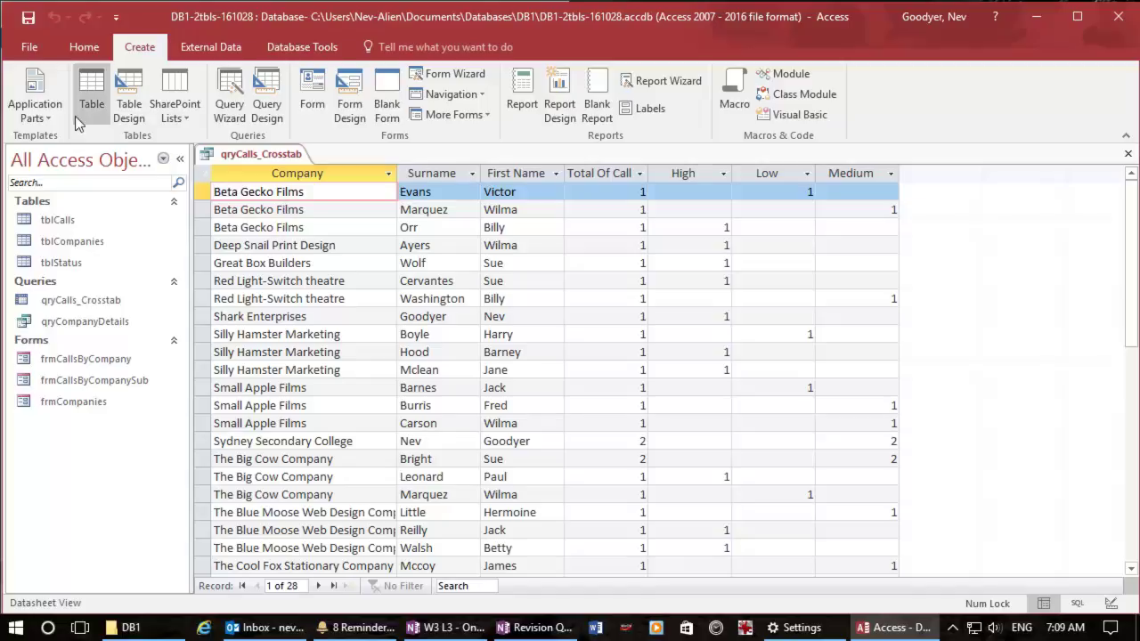
- Delete the Surname and First Name columns in Design View, leaving 12 company rows
{"action": "left_click", "coordinate": [84, 47]}
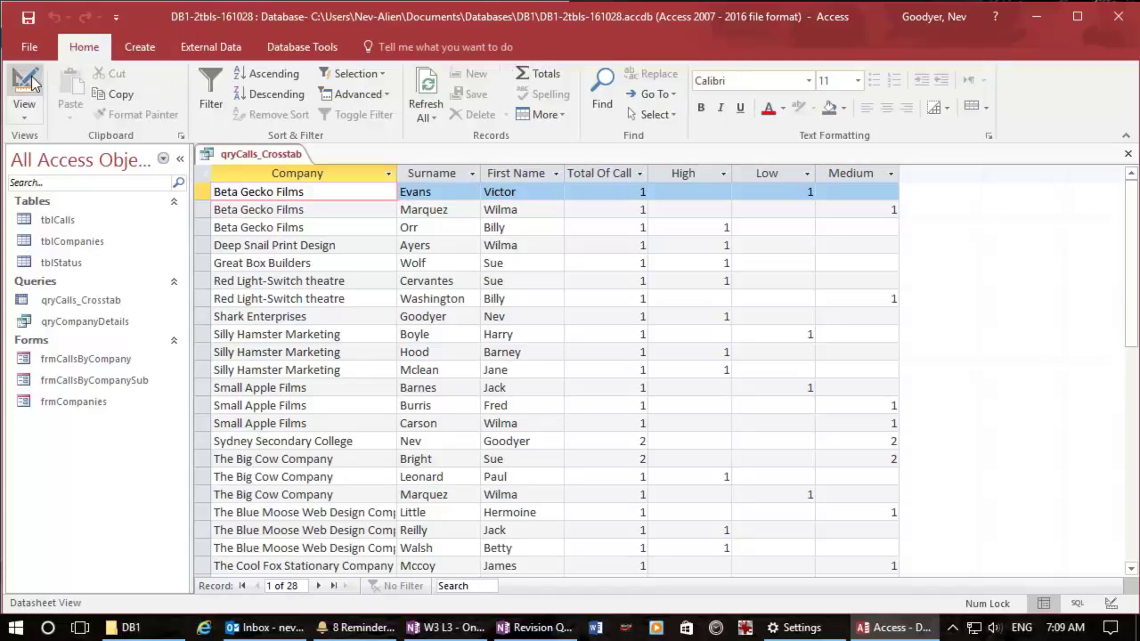
{"action": "left_click", "coordinate": [27, 84]}
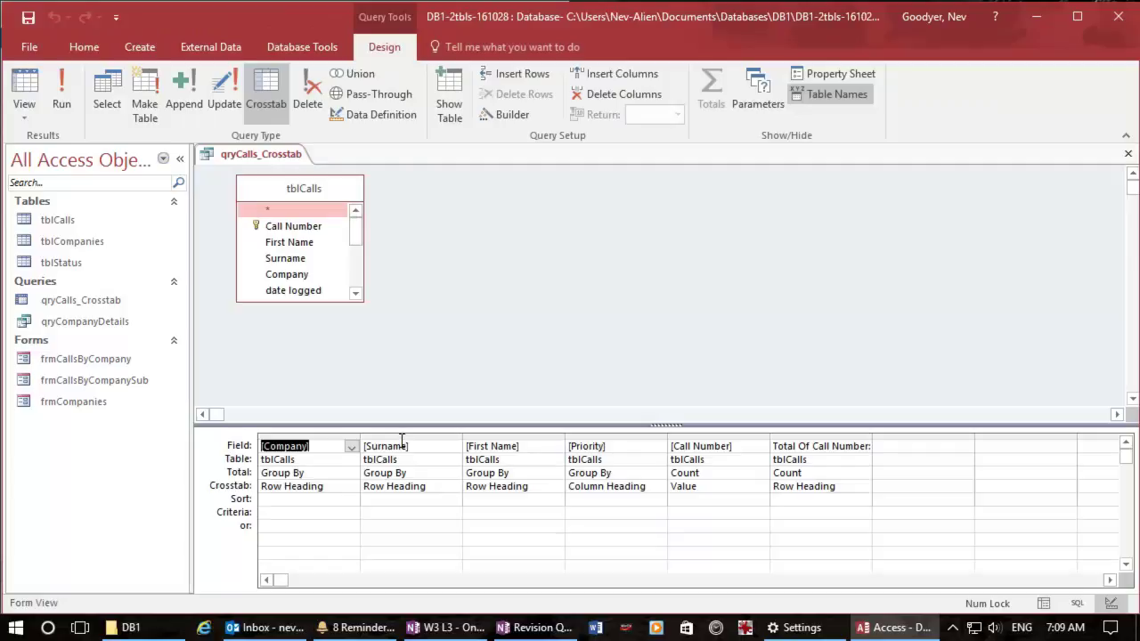
{"action": "left_click_drag", "start_coordinate": [403, 437], "coordinate": [479, 436]}
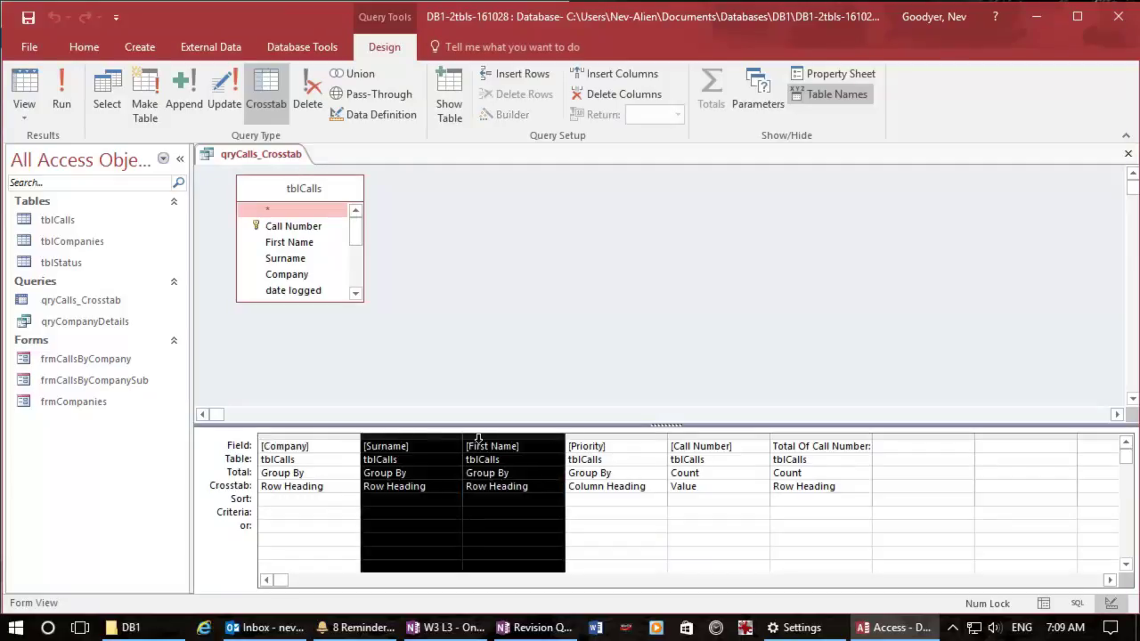
{"action": "key", "text": "Delete"}
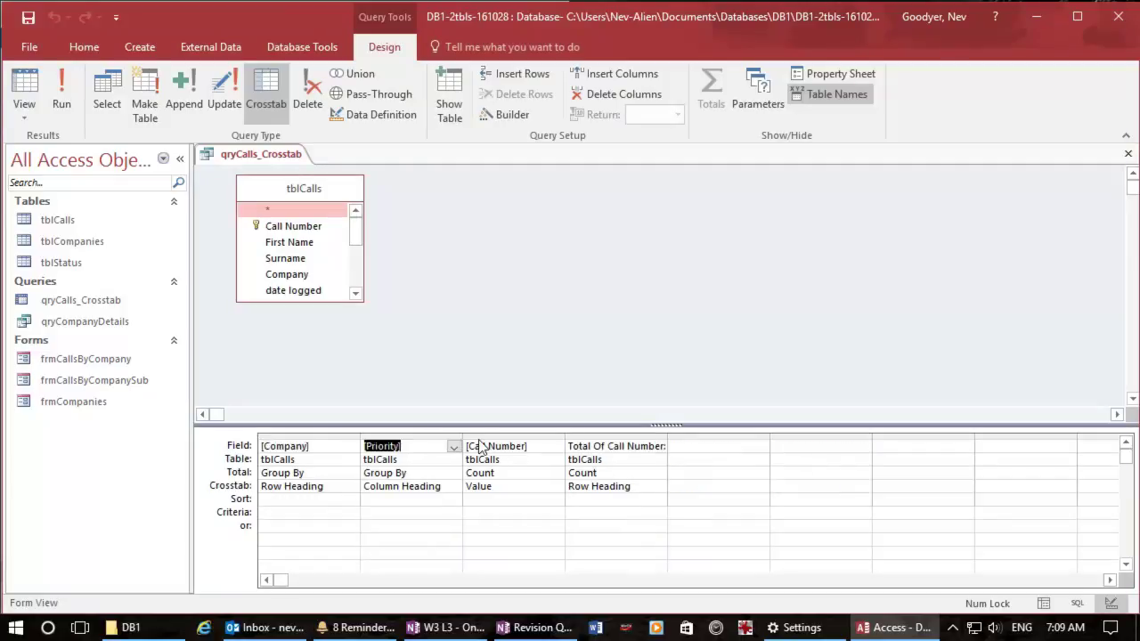
{"action": "left_click", "coordinate": [24, 89]}
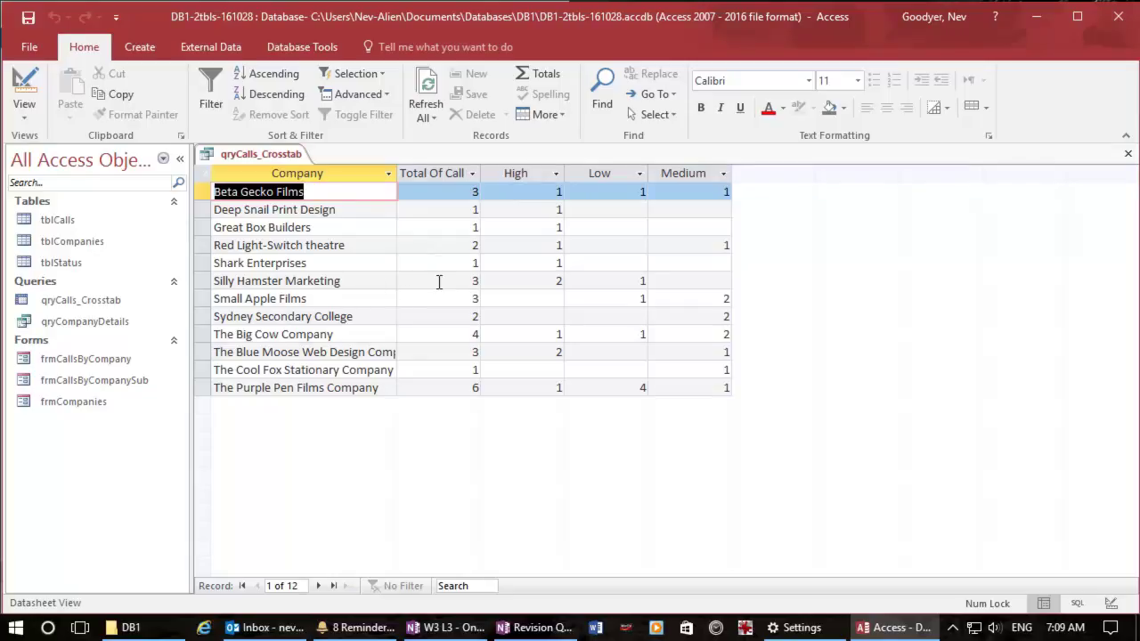
{"action": "left_click", "coordinate": [439, 283]}
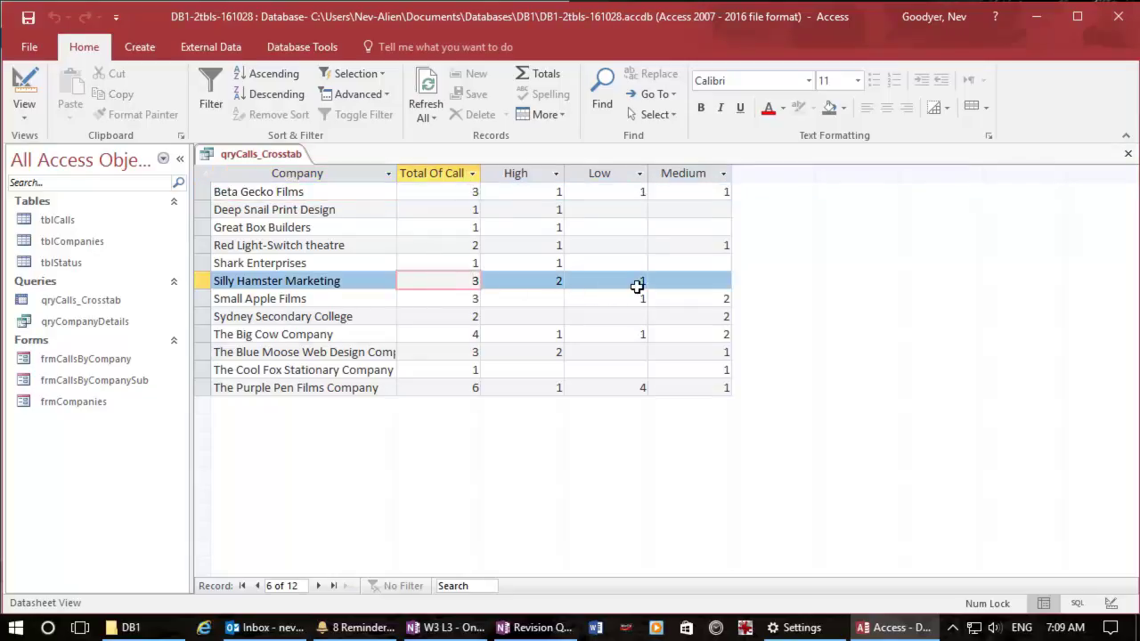